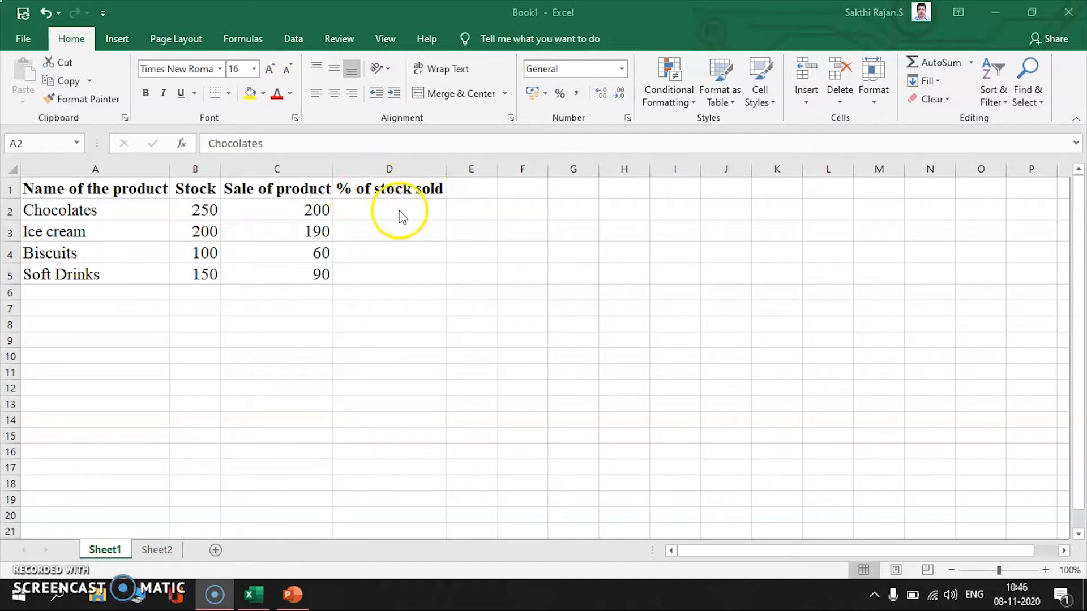
Enter the formula =(C2/B2)*100 in cell D2 to calculate the percentage of chocolate stock sold
click(353, 208)
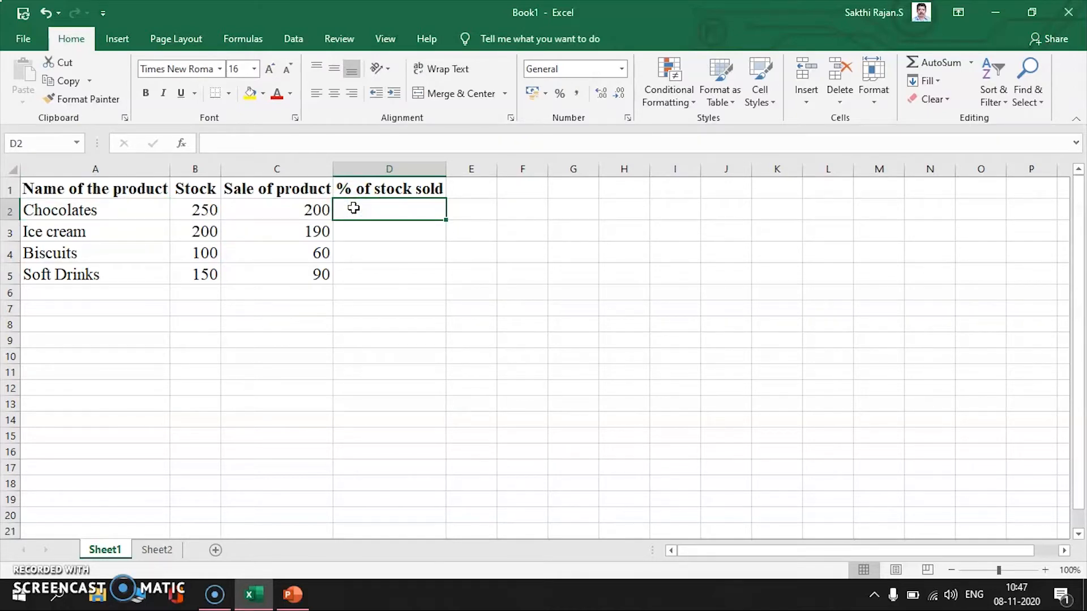
text(=C)
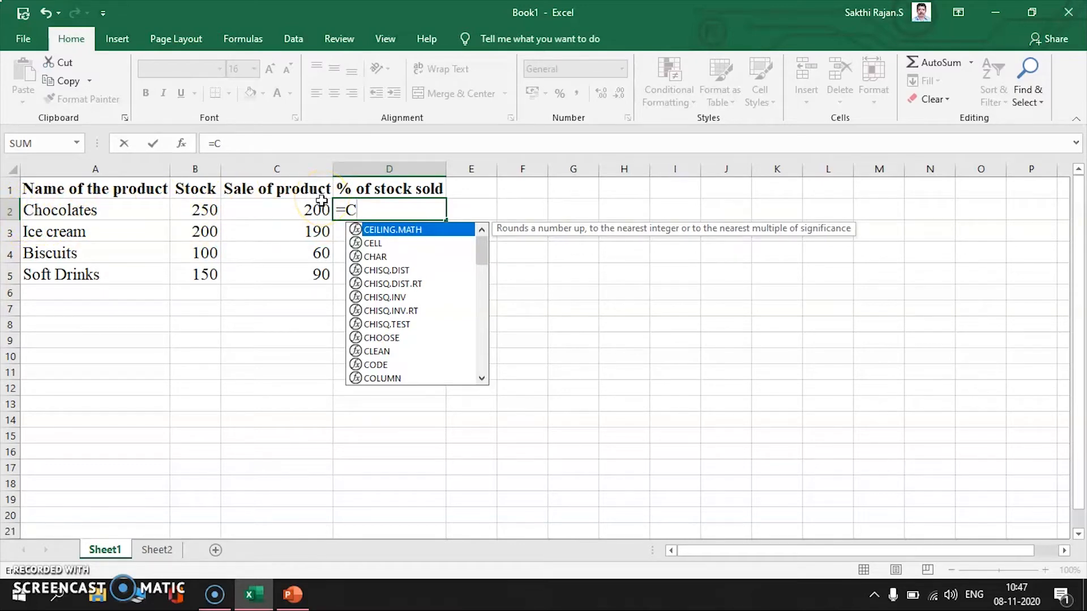
text(2)
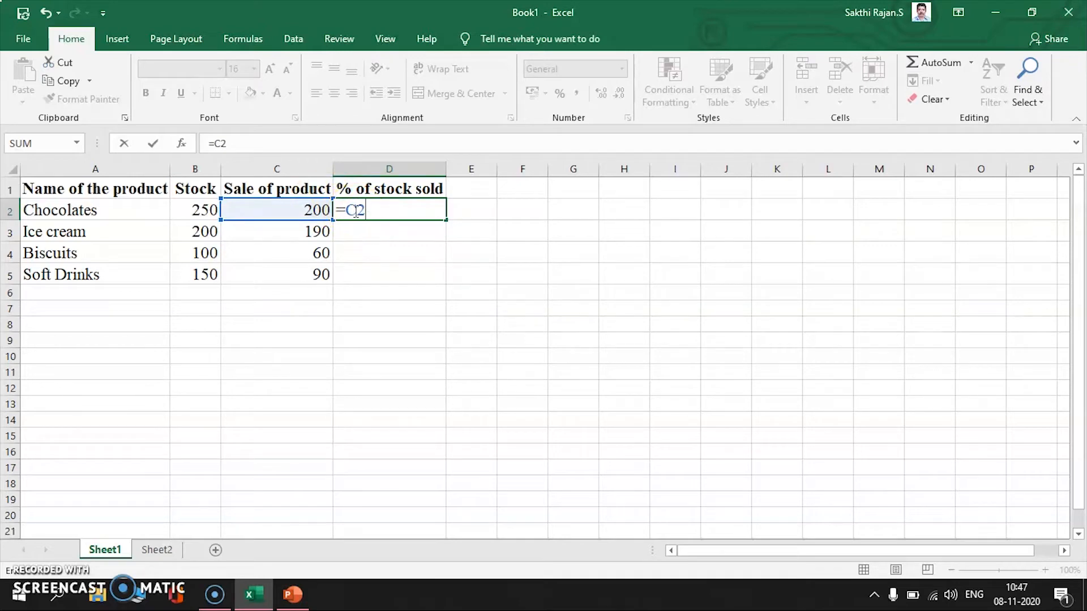
text(/B)
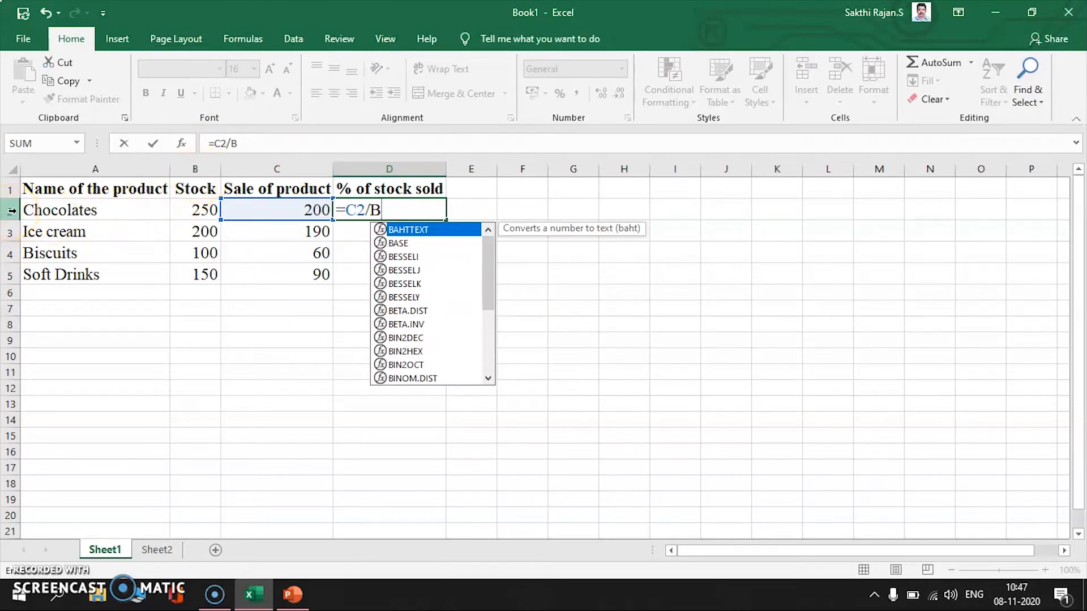
text(2)
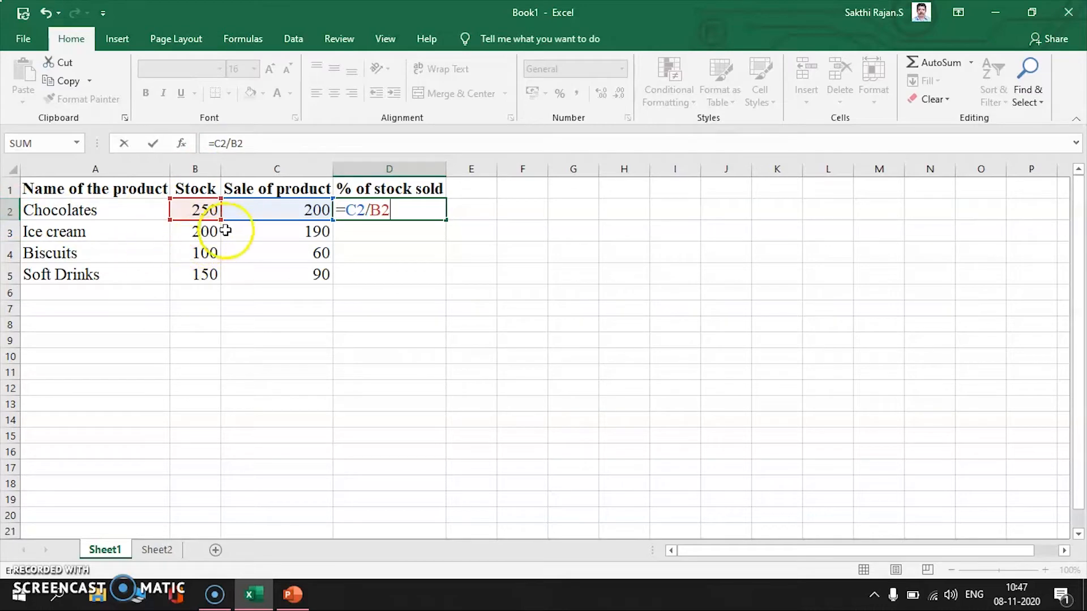
click(346, 211)
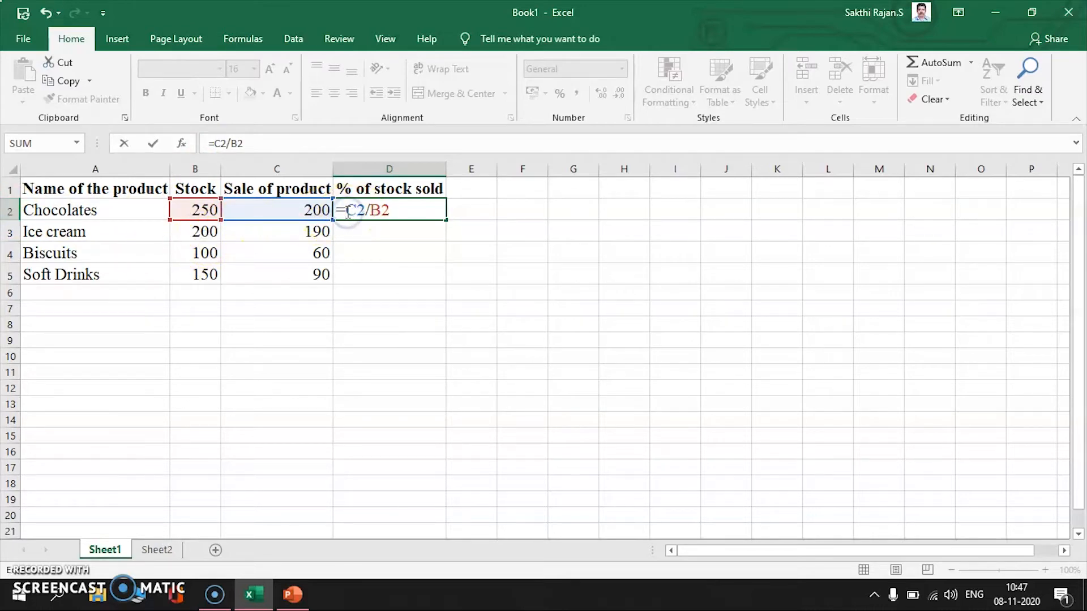
text(()
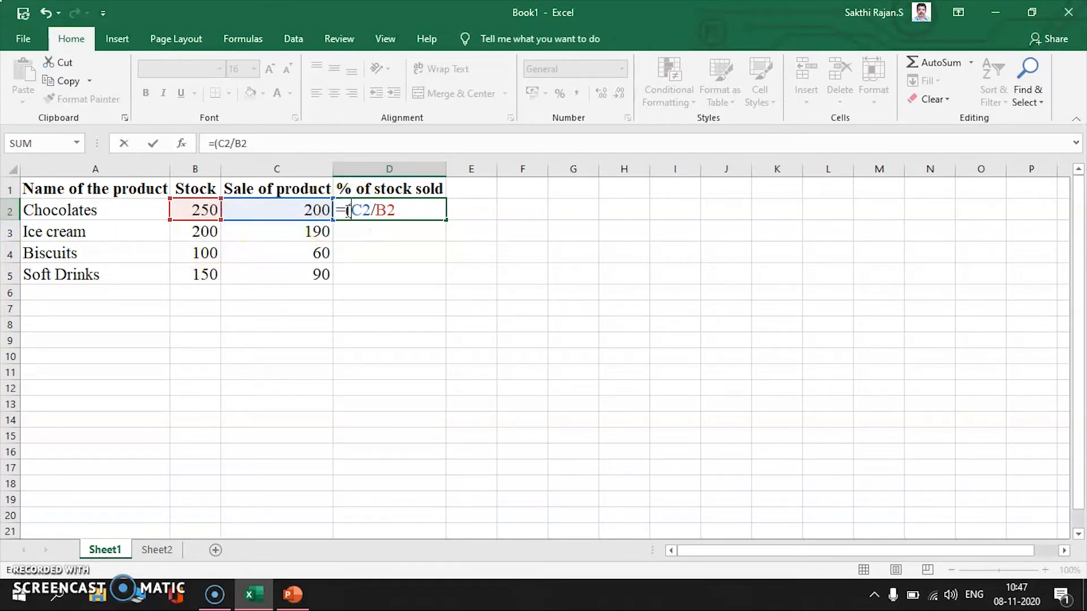
click(402, 208)
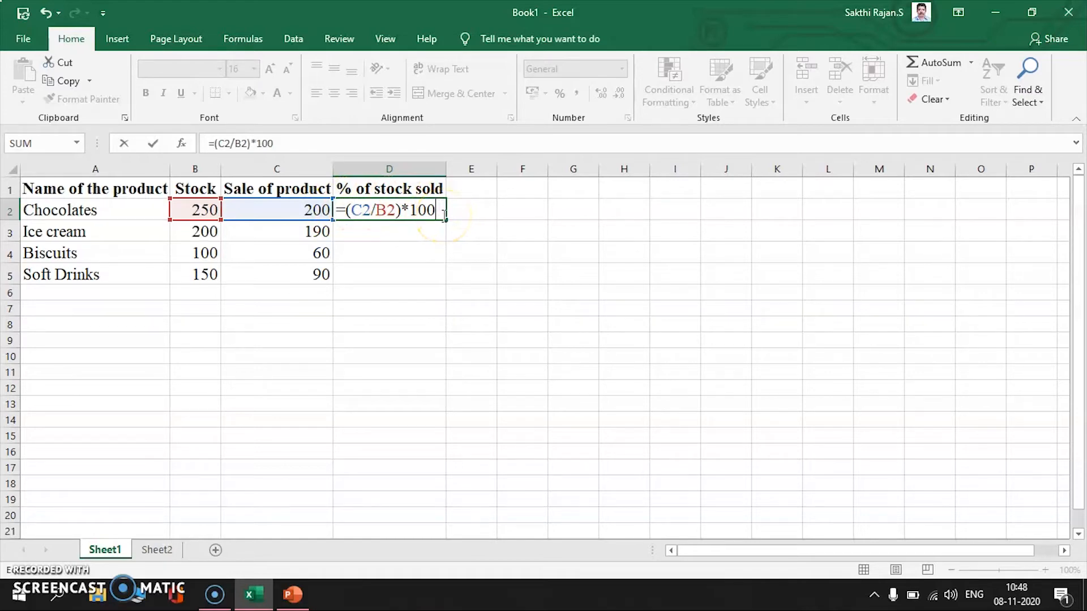
key(Return)
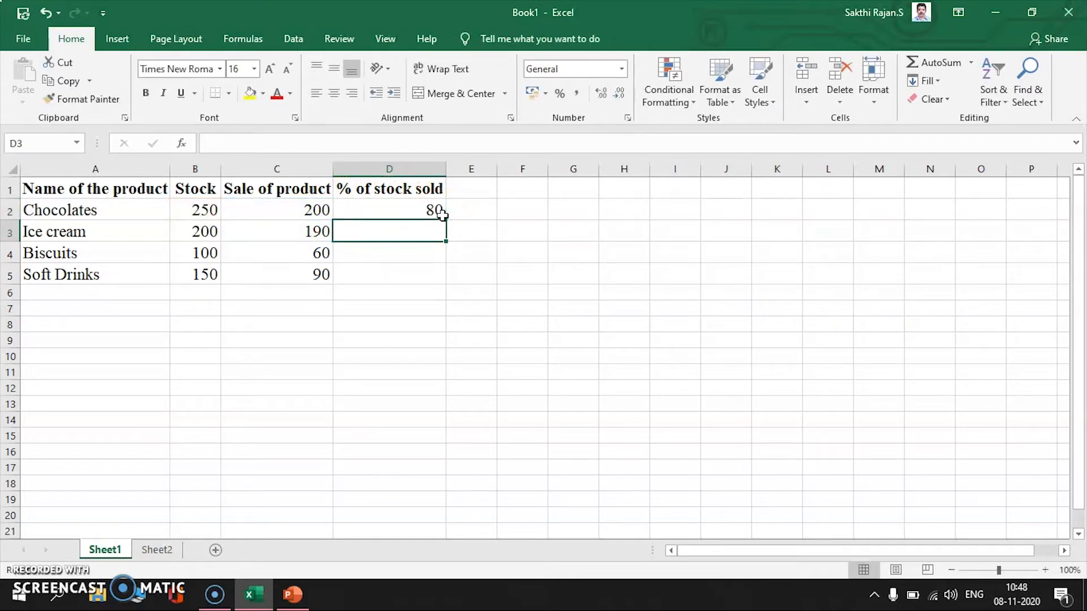
Fill the percentage formula from D2 down through D5 for the remaining products
click(441, 213)
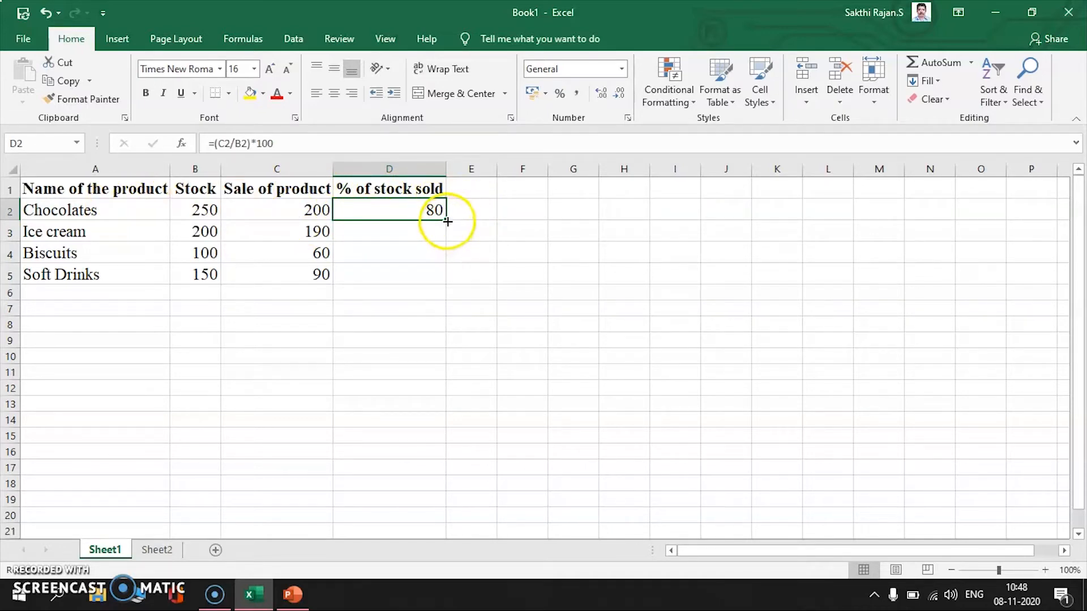
drag(447, 220, 445, 278)
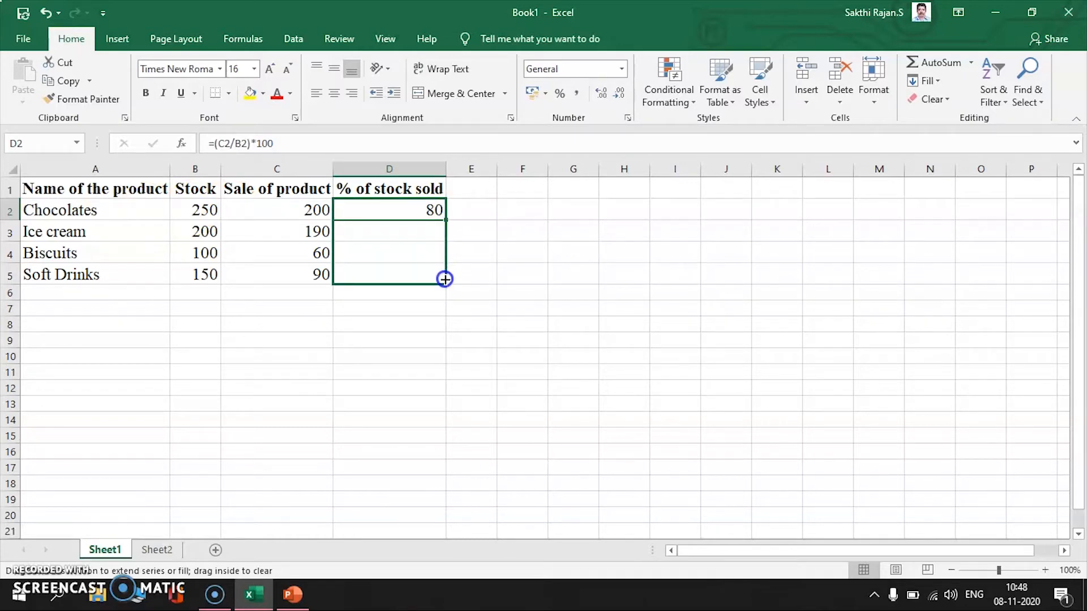
drag(445, 279, 443, 277)
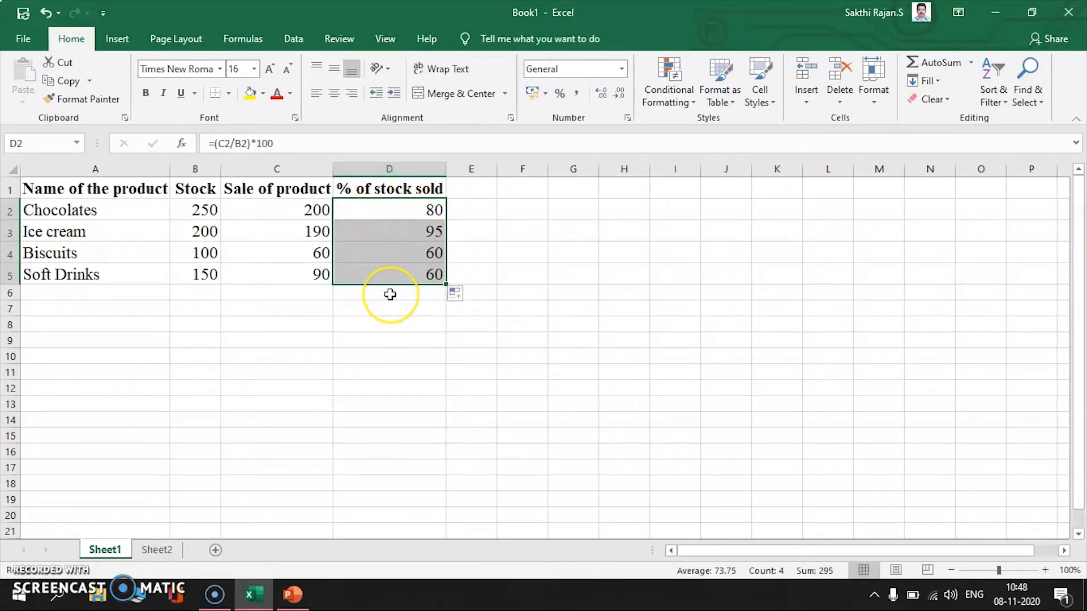
click(390, 295)
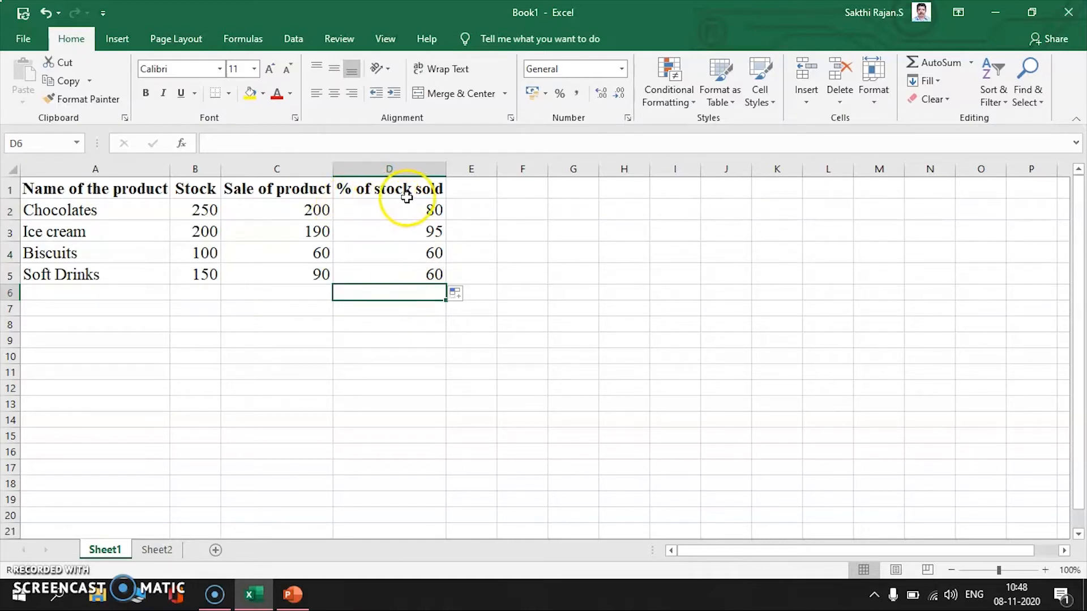
Insert a 2-D clustered column chart from the Stock and Sale of product data in B1:C5
click(424, 214)
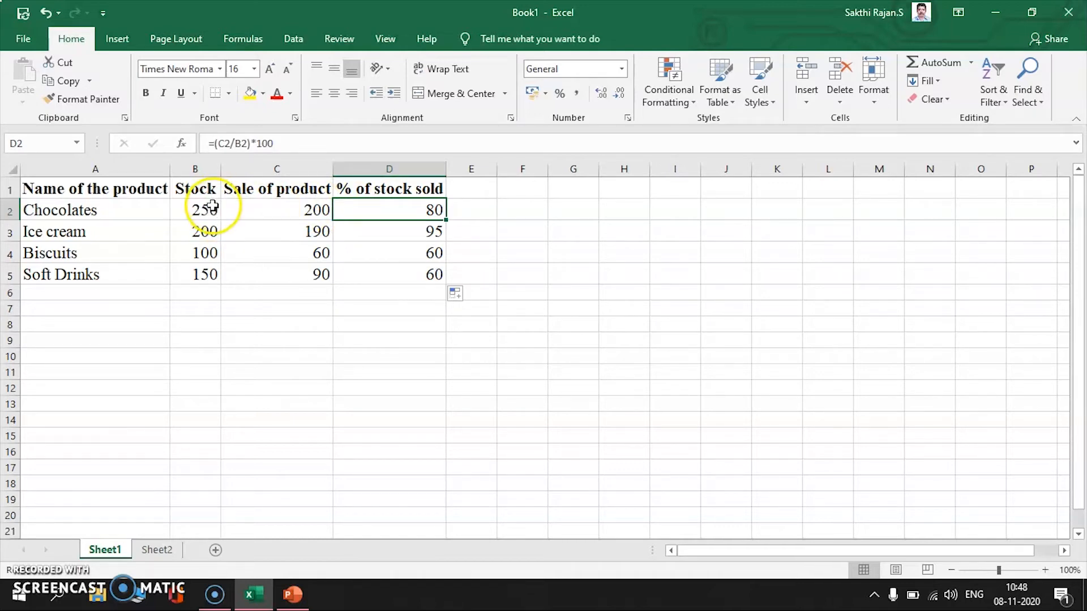
click(210, 211)
click(200, 190)
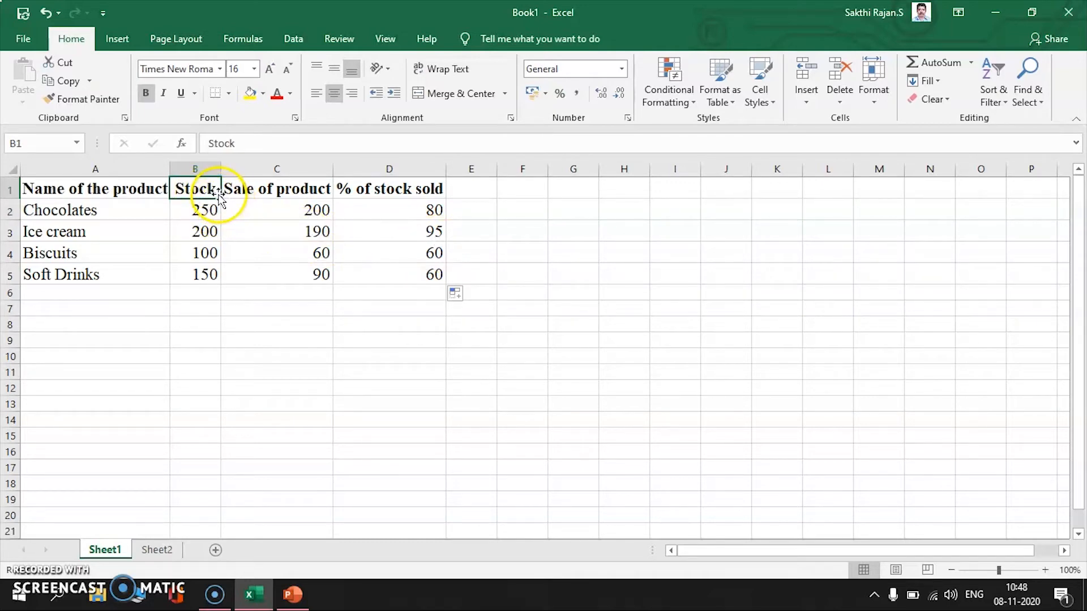
drag(208, 188, 288, 271)
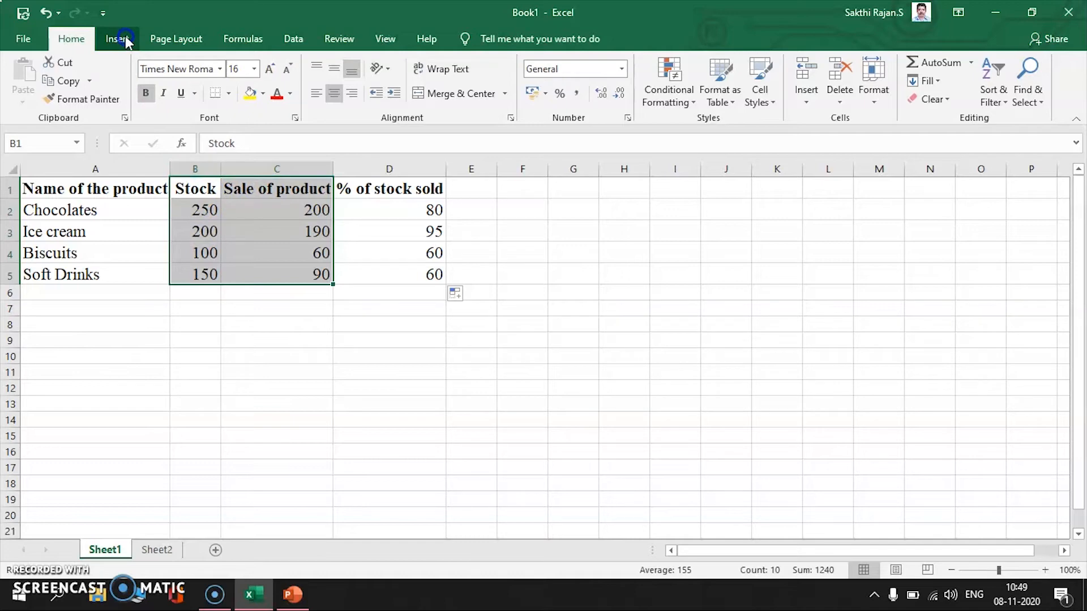
click(117, 38)
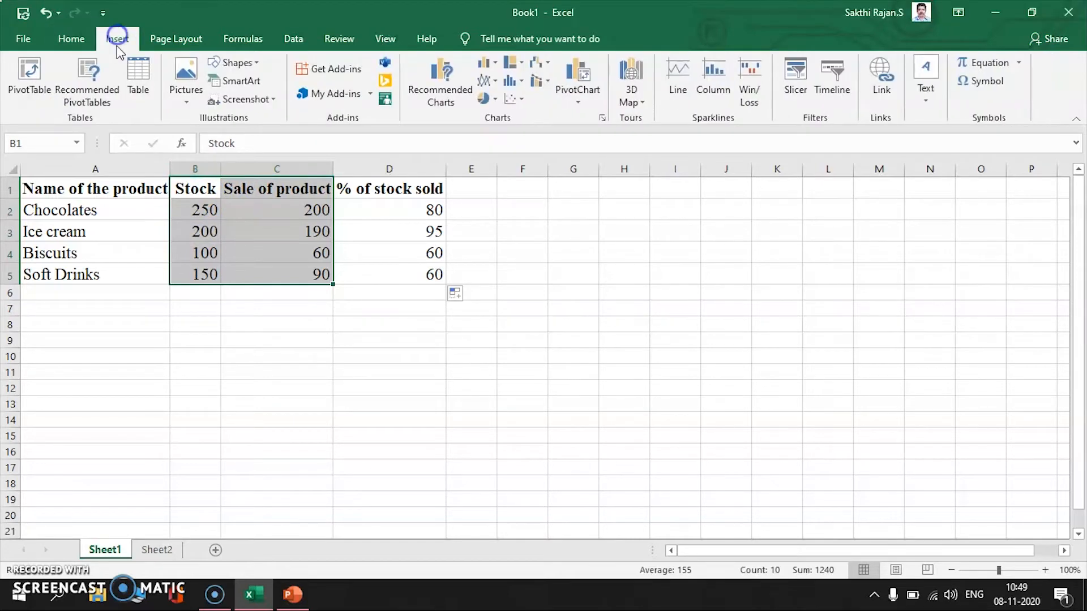
click(487, 63)
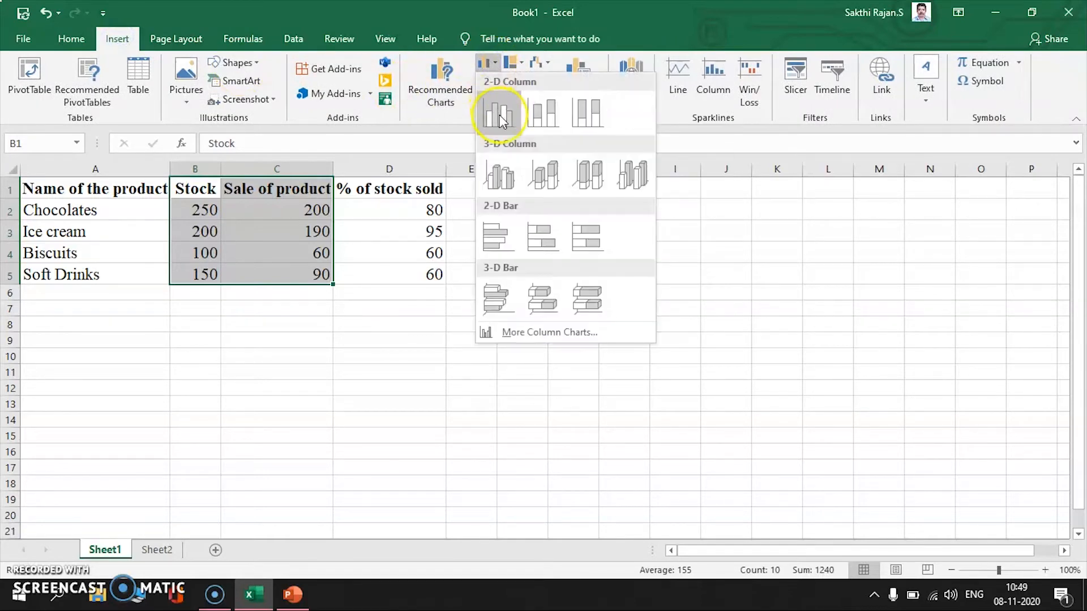
click(500, 120)
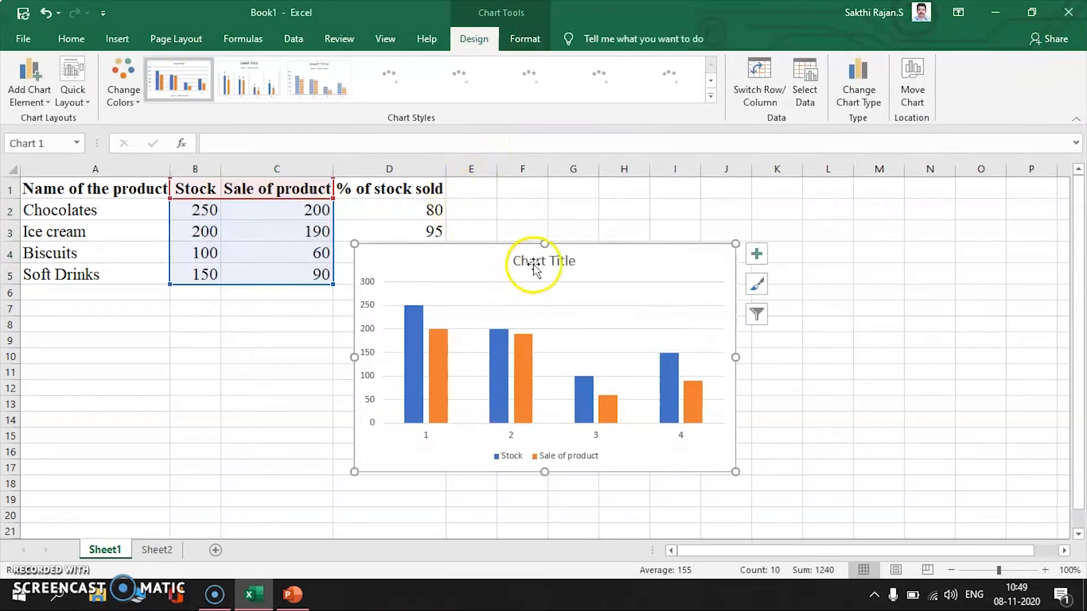
Move the stock and sales chart into the empty area beside the table and add data labels to its columns
drag(611, 243, 824, 231)
click(969, 241)
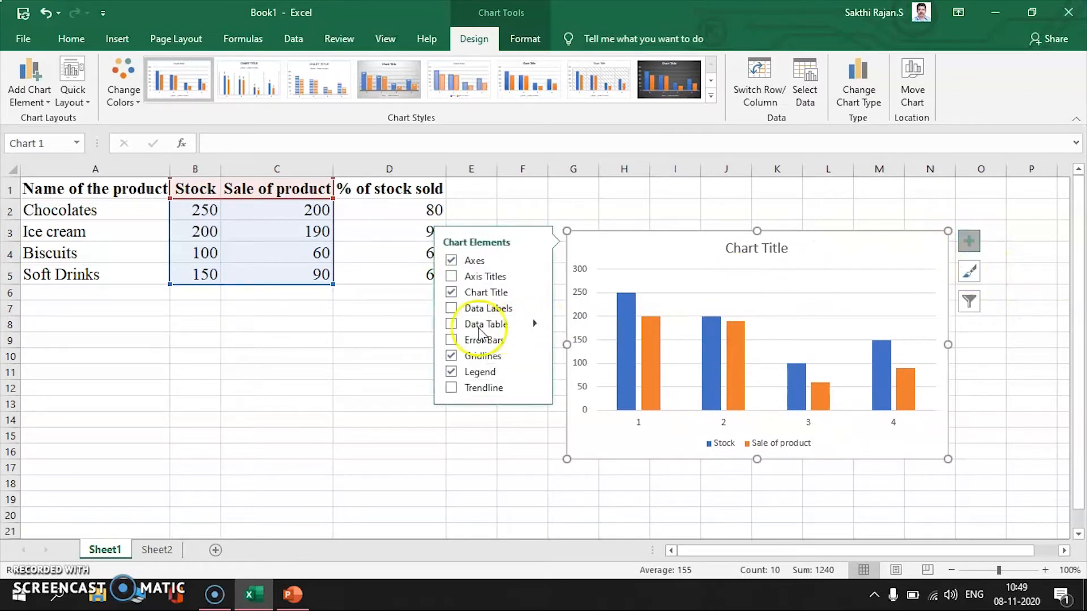
click(450, 310)
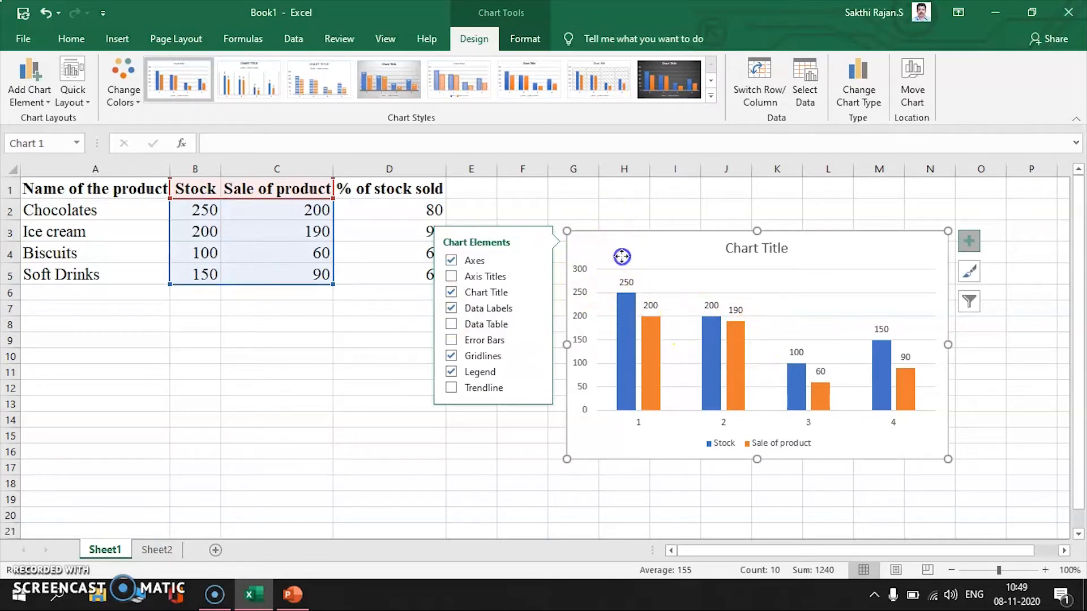
click(970, 242)
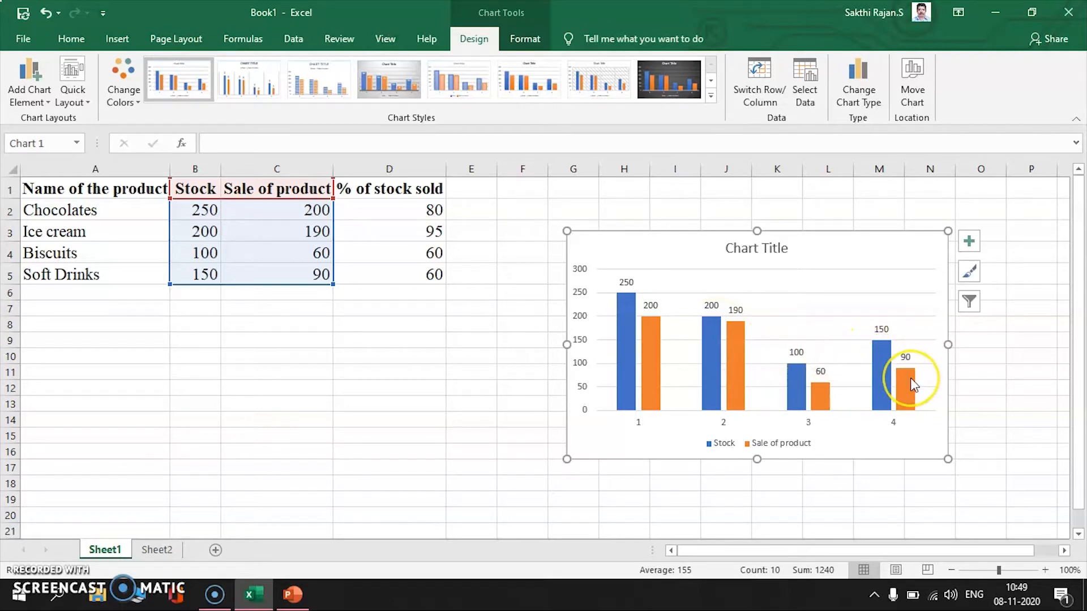
mouse_move(912, 385)
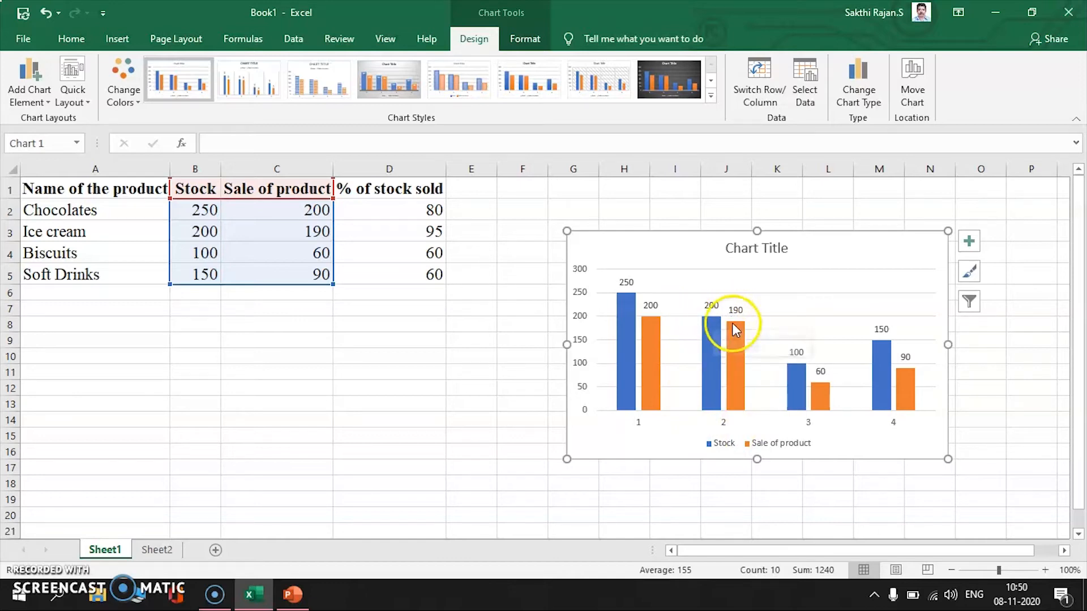
mouse_move(737, 333)
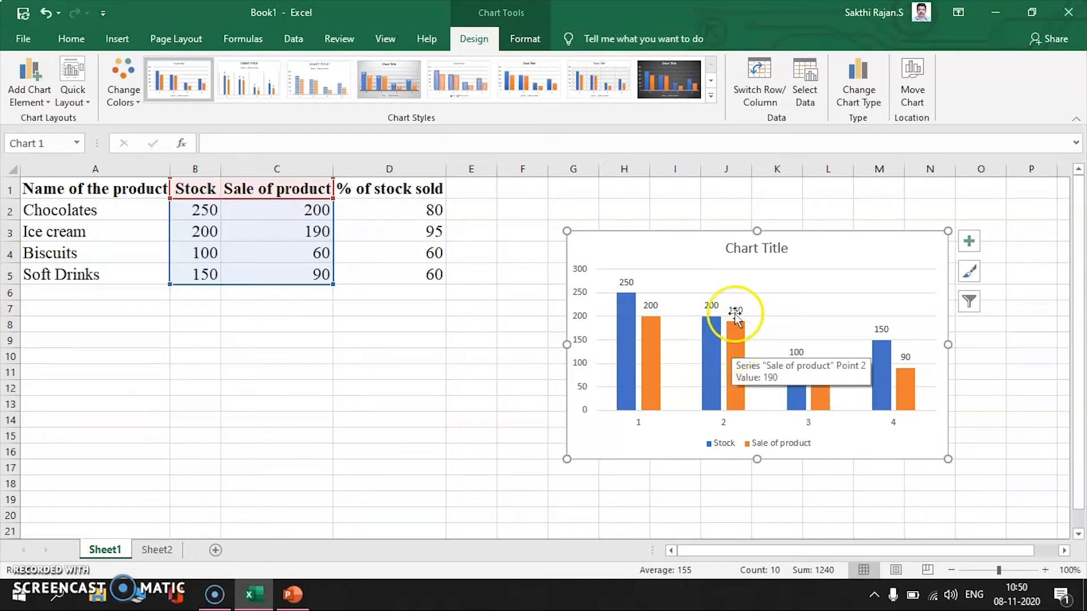
mouse_move(706, 337)
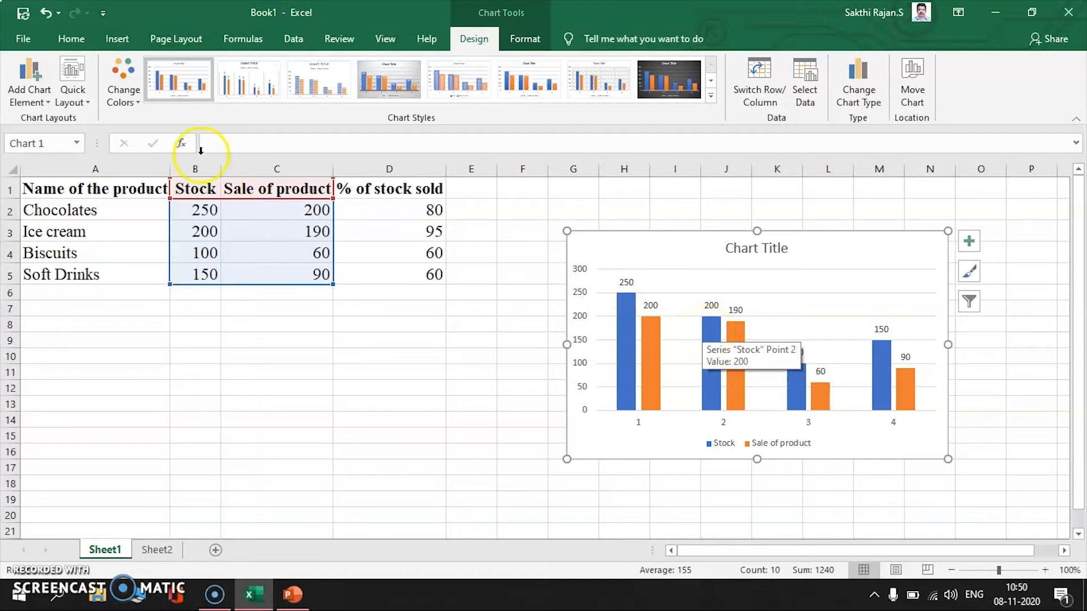
Insert a 2-D clustered column chart of the % of stock sold data in D1:D5 and place it below the table
click(349, 208)
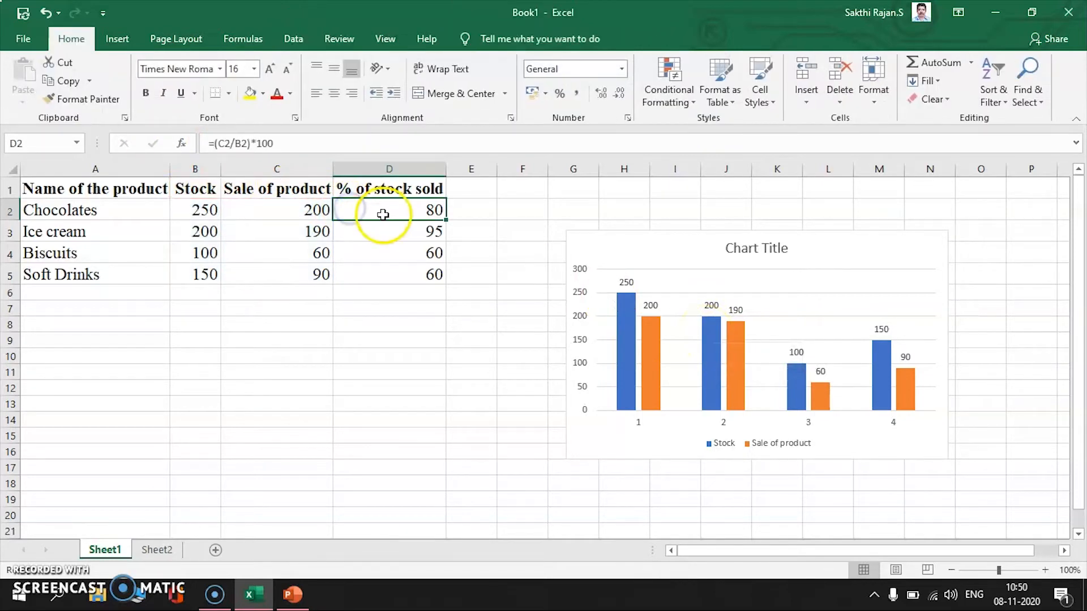
drag(385, 190, 393, 267)
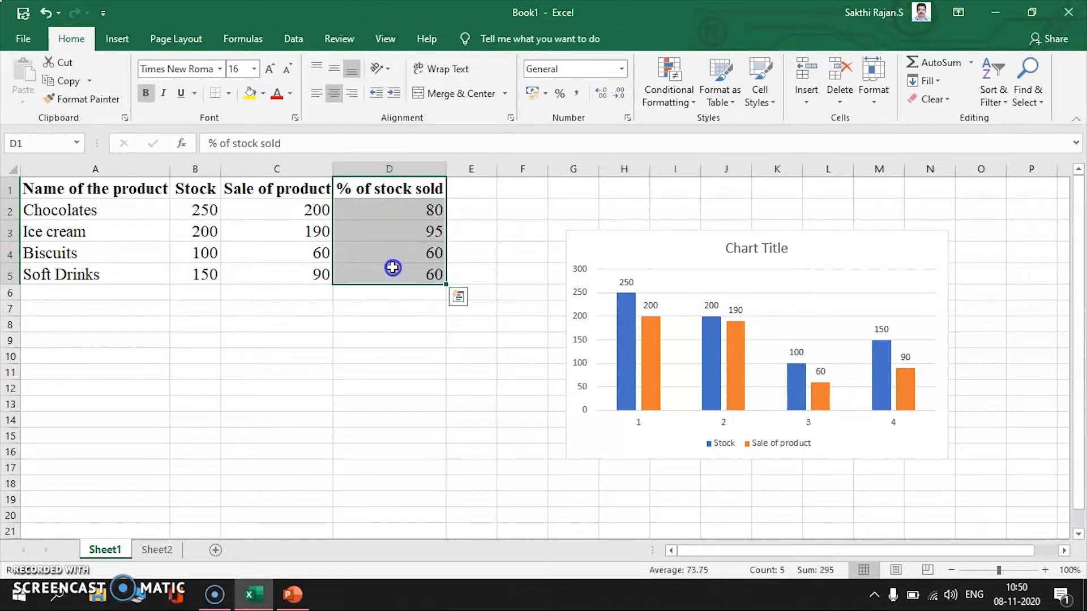
click(119, 38)
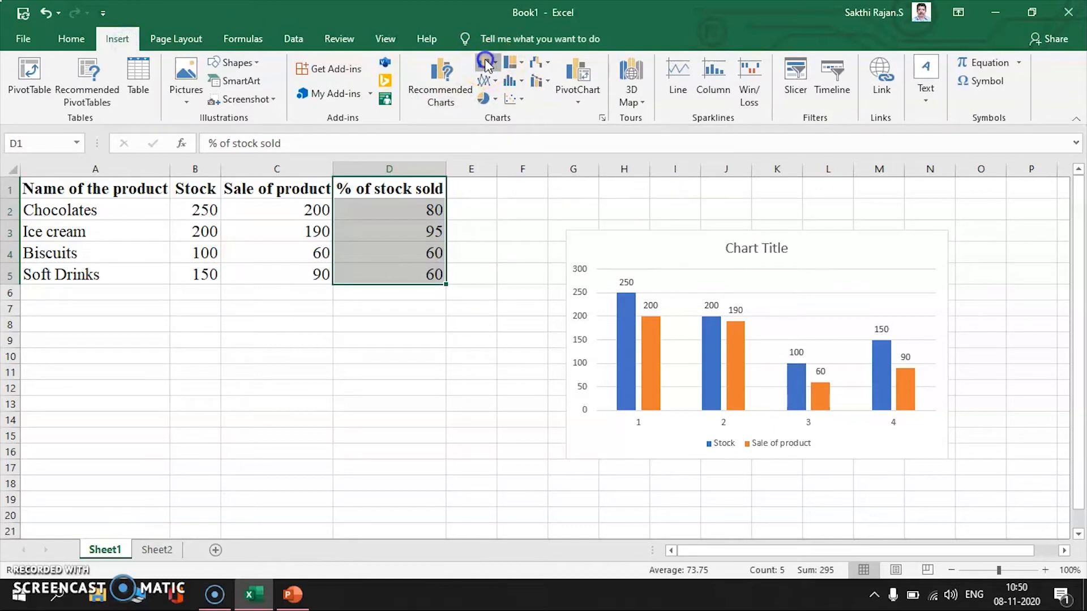
click(492, 63)
click(497, 95)
drag(469, 262, 282, 323)
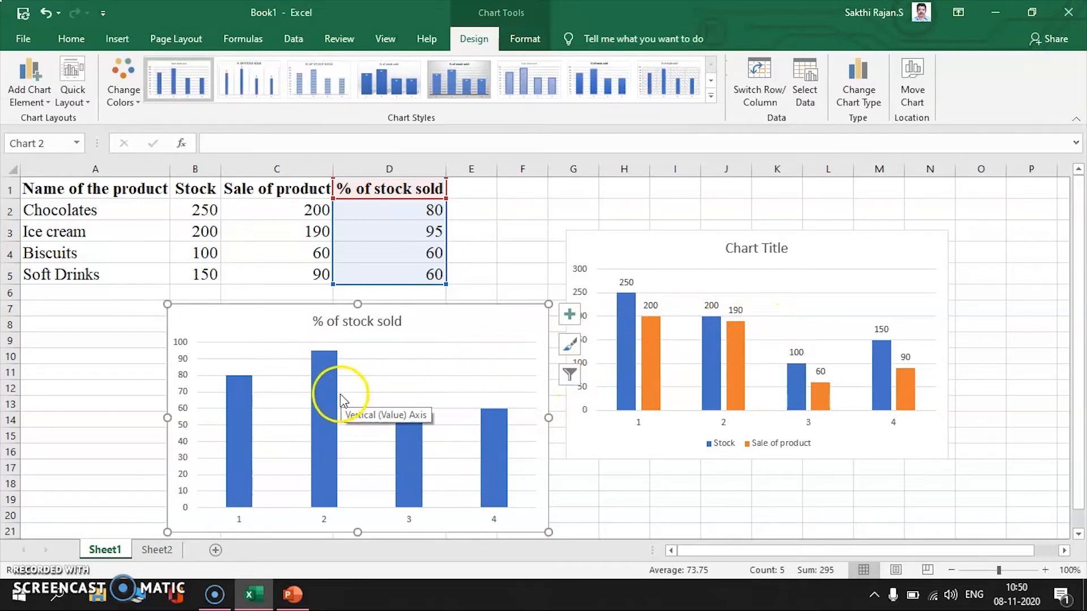
mouse_move(493, 418)
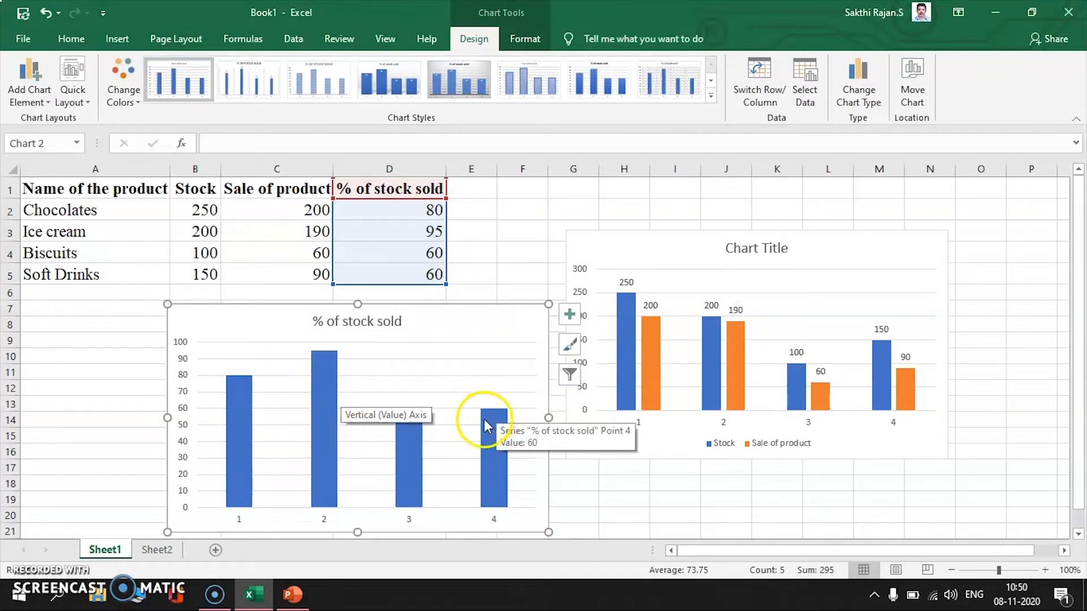
mouse_move(315, 422)
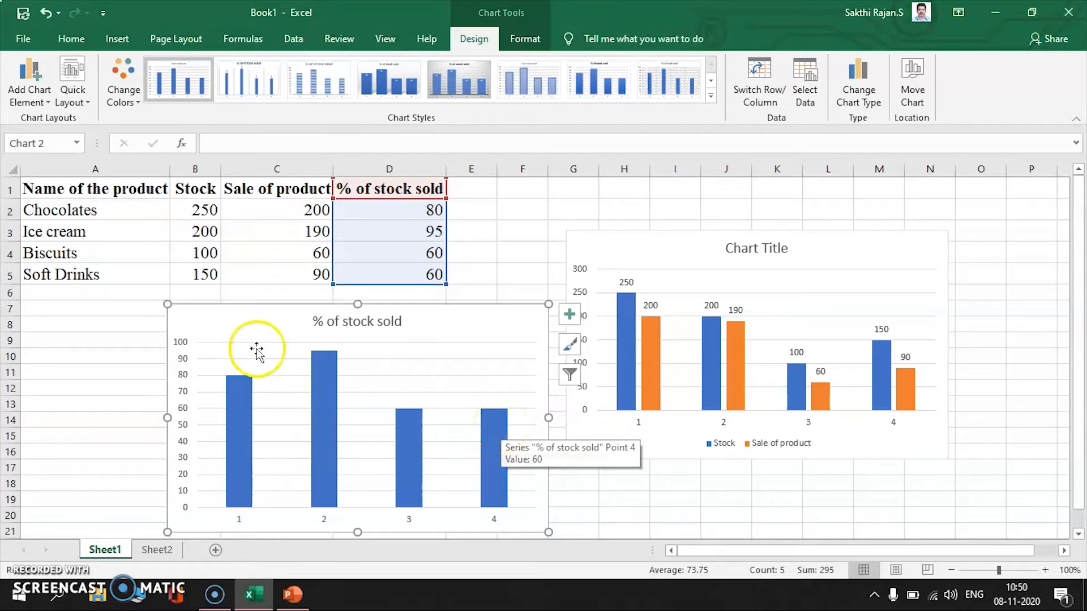
mouse_move(317, 359)
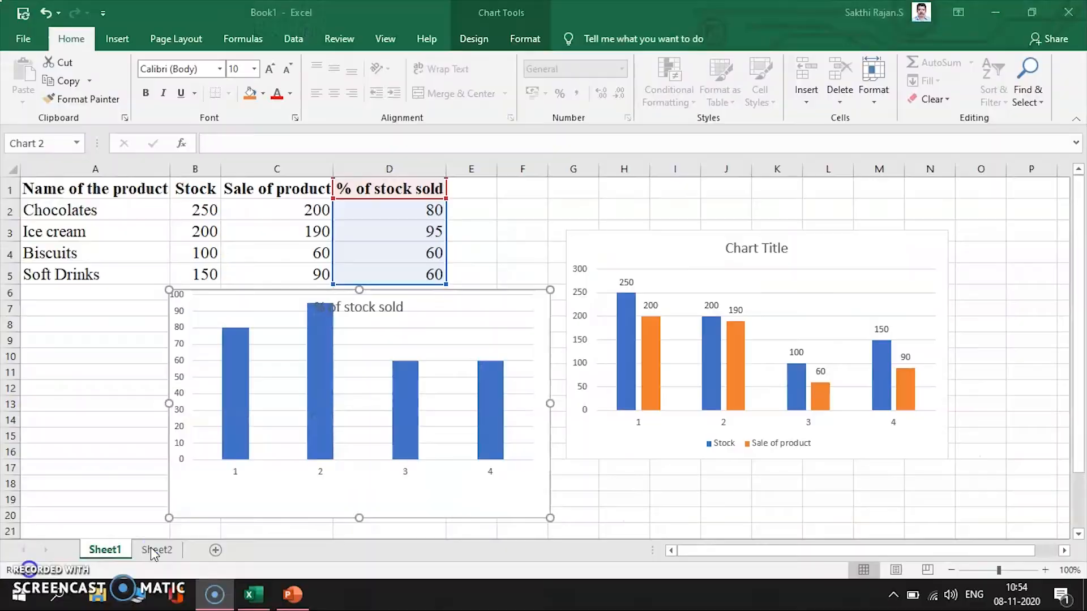
On Sheet2, calculate the remaining stock in D2 with =B2-C2 and fill the formula down through D5
click(150, 549)
click(160, 549)
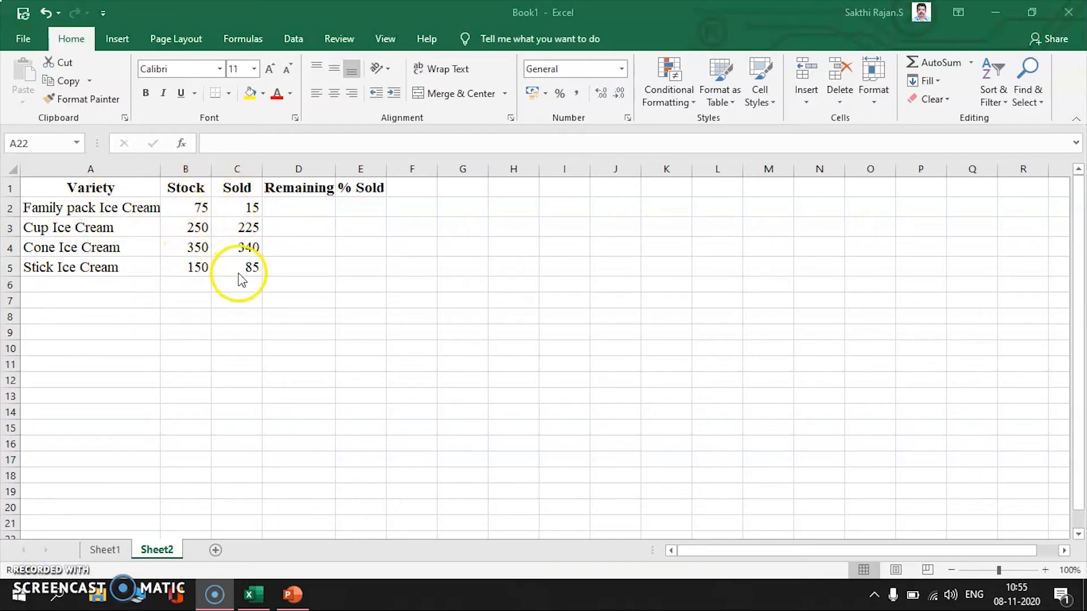
click(299, 210)
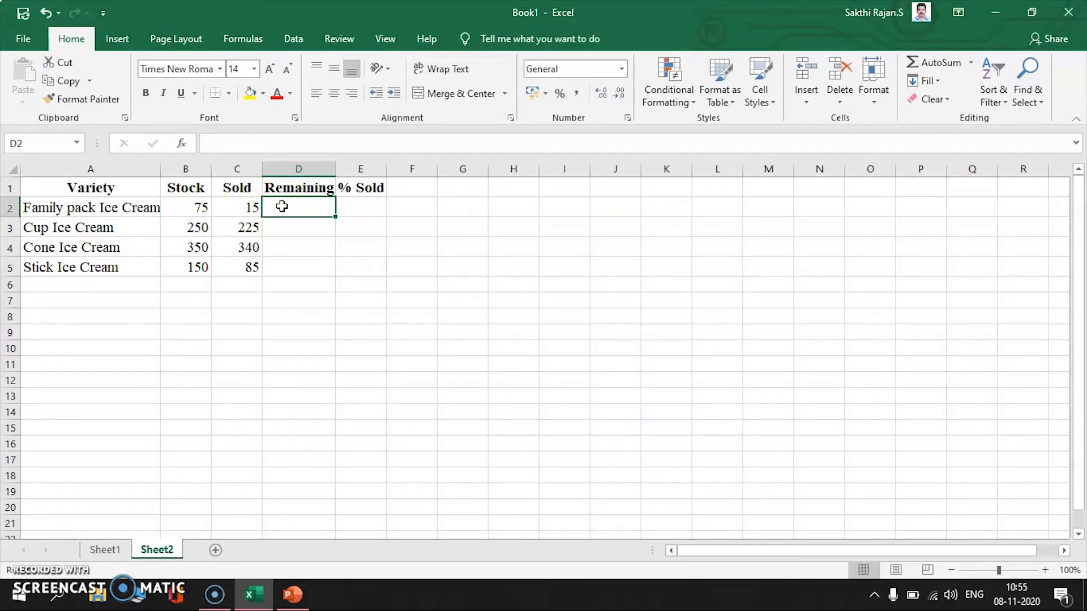
text(=C2)
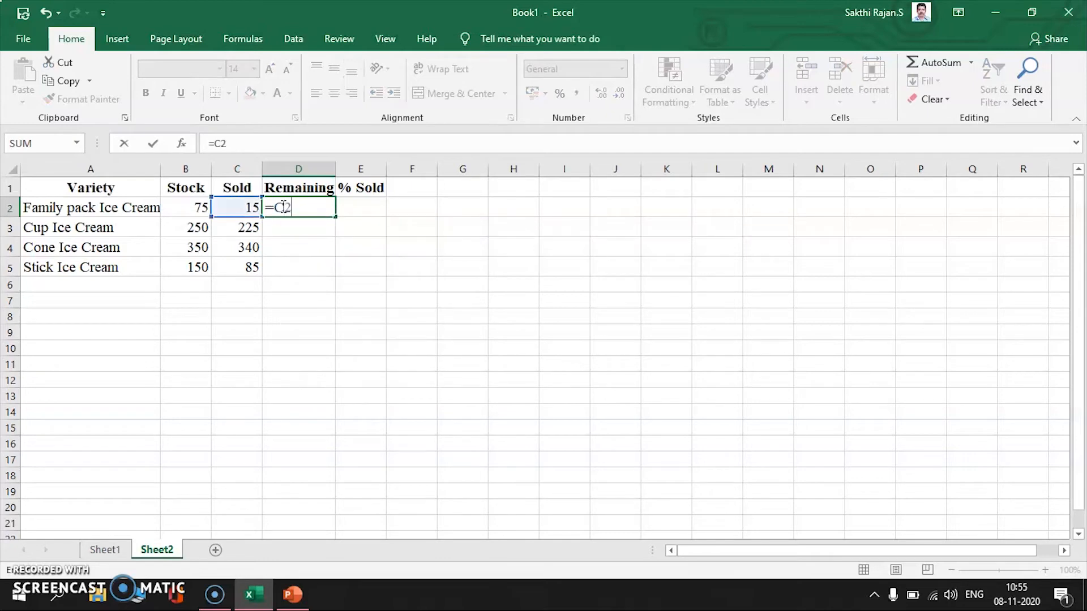
key(BackSpace)
key(BackSpace)
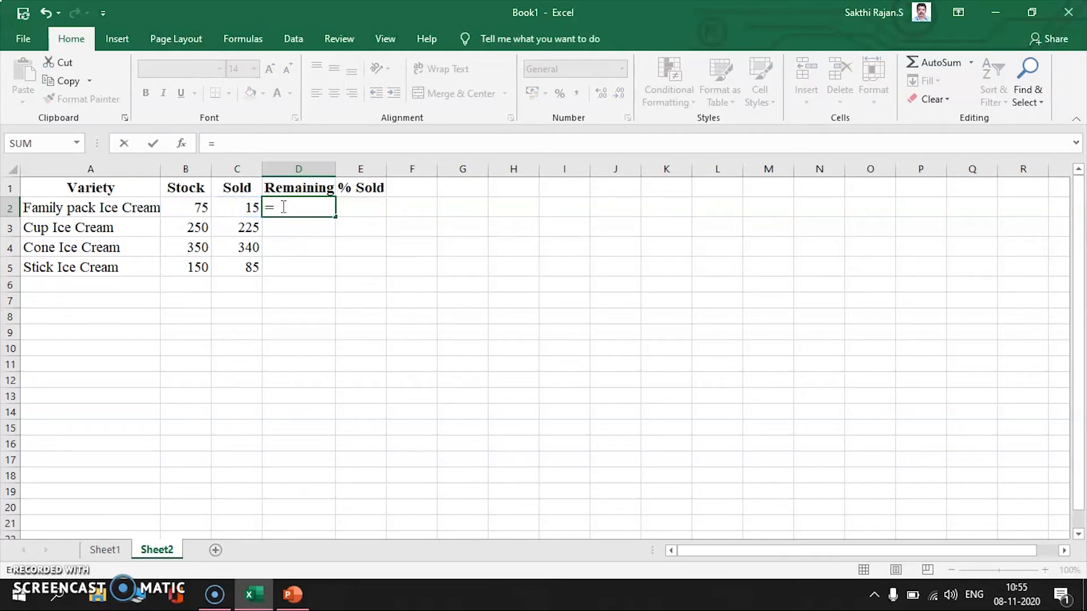
text(B2-)
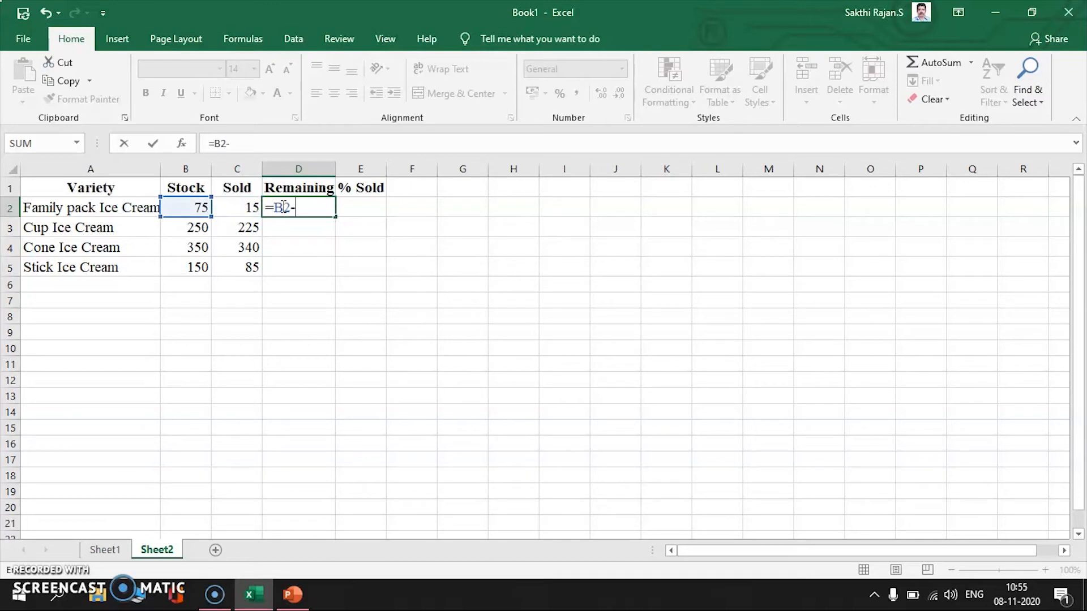
text(C2)
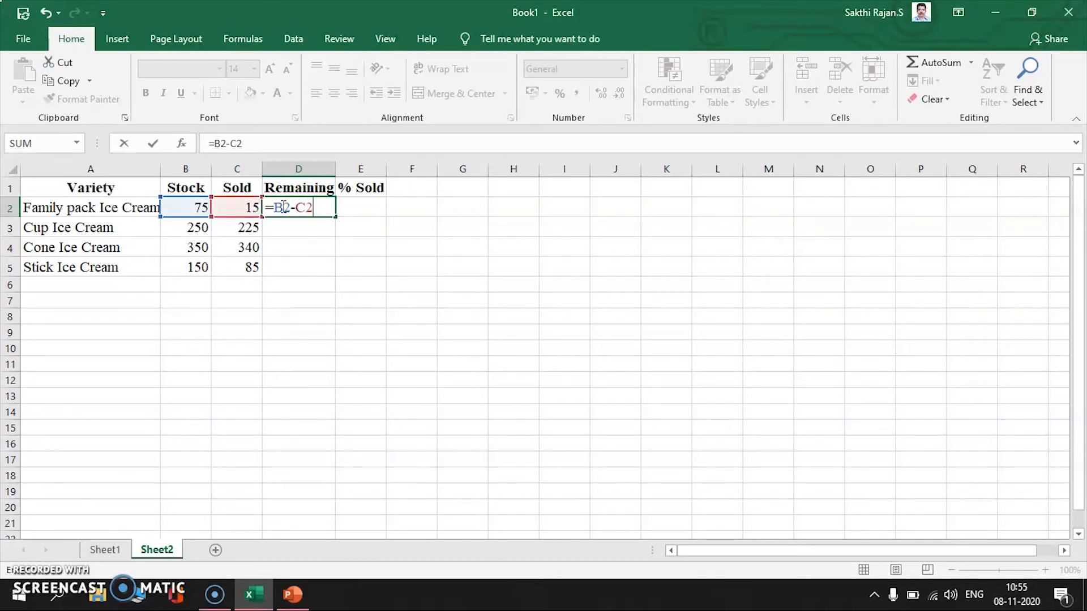
key(Return)
click(281, 207)
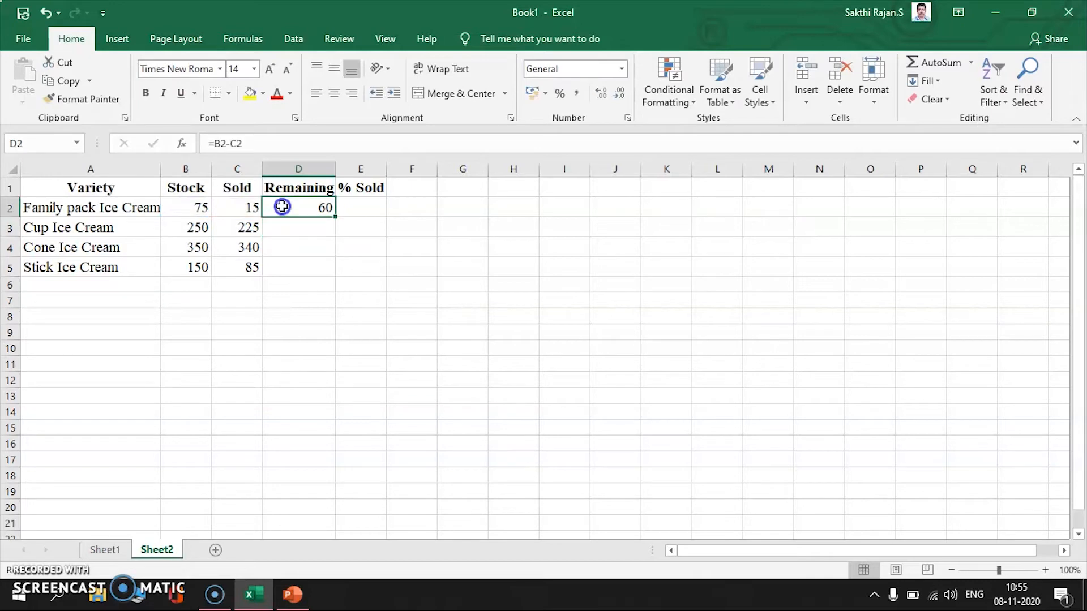
drag(337, 215, 340, 271)
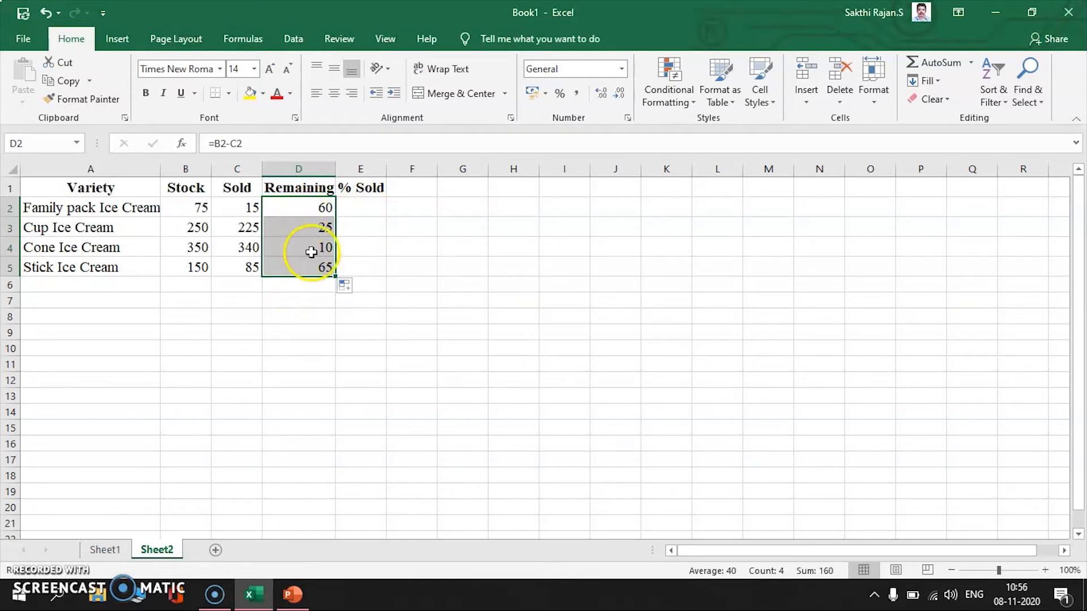
Calculate the % Sold in E2 with =(C2/B2)*100 and fill the formula down through E5
click(360, 207)
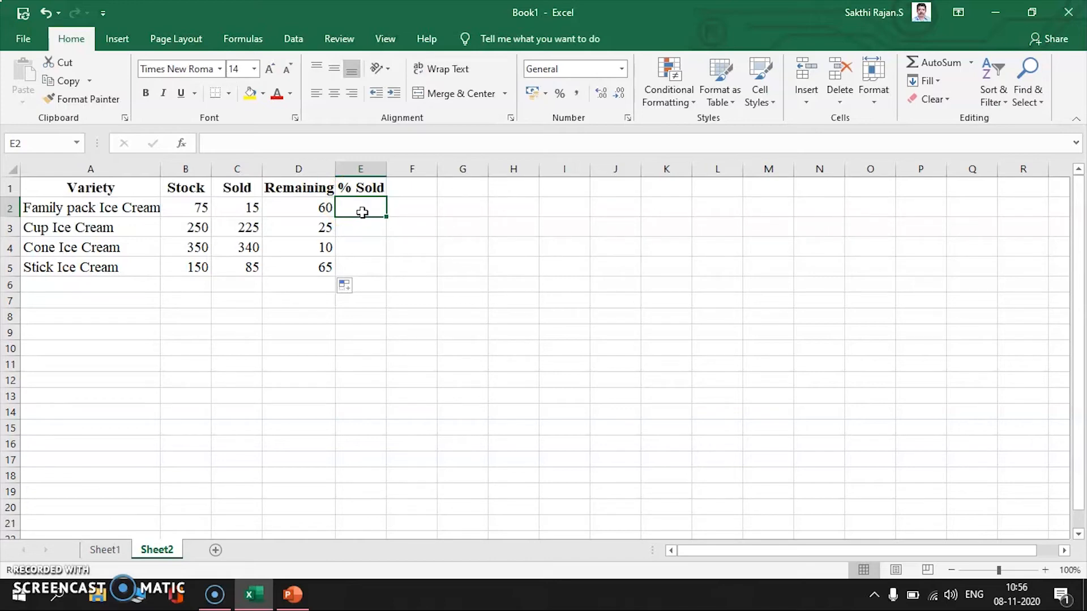
text(=)
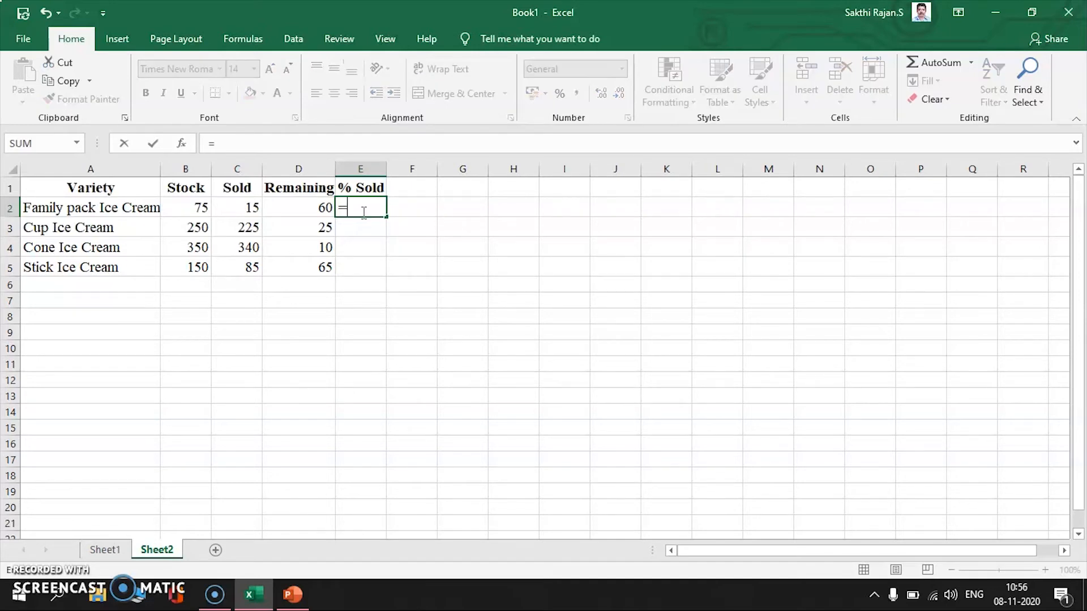
text((C2)
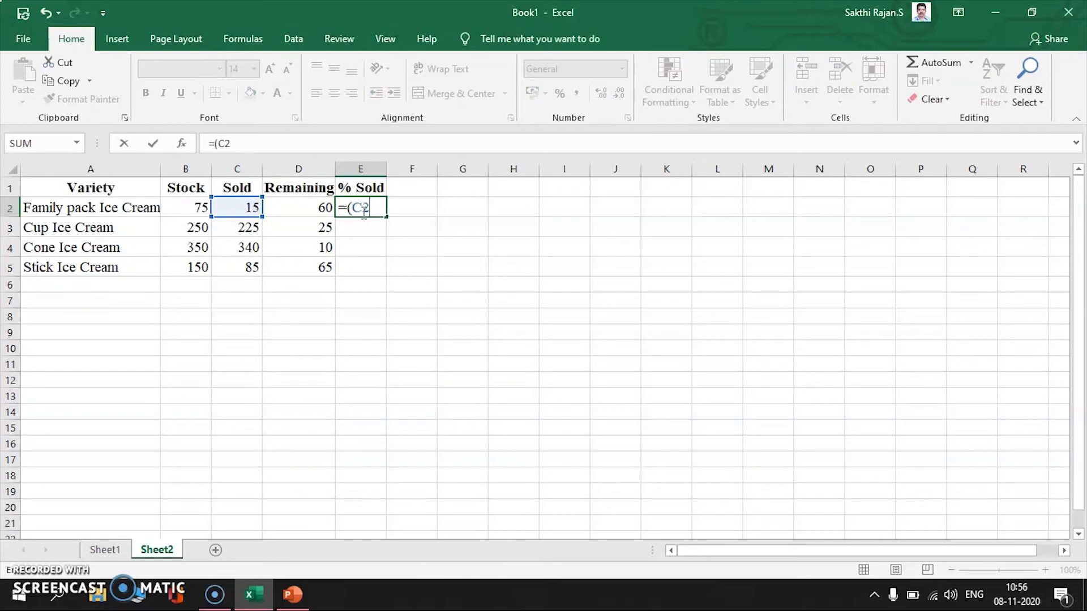
text(B2)
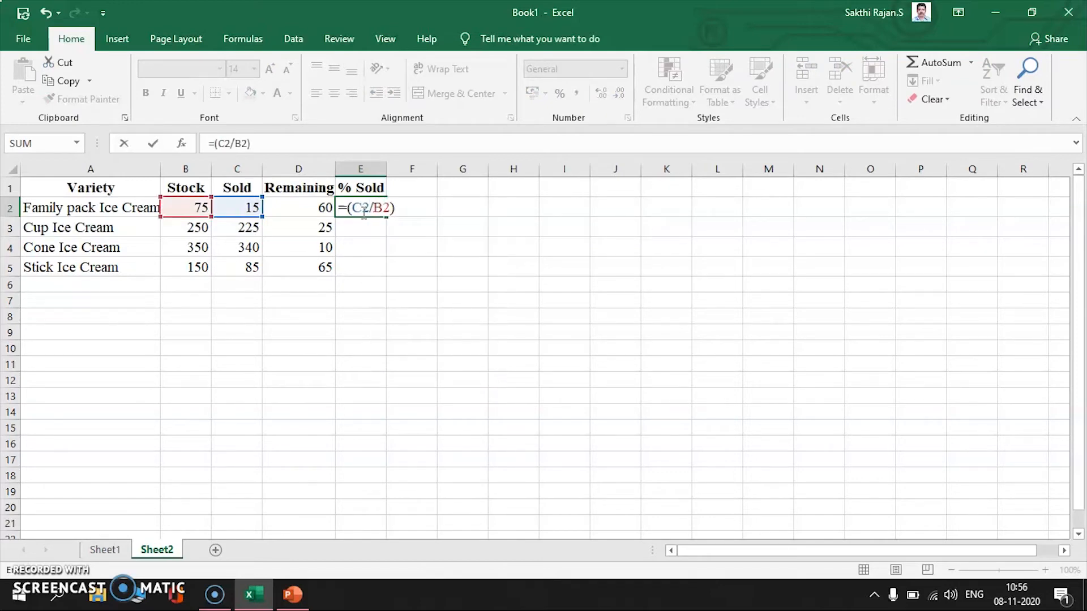
text()*100)
key(Return)
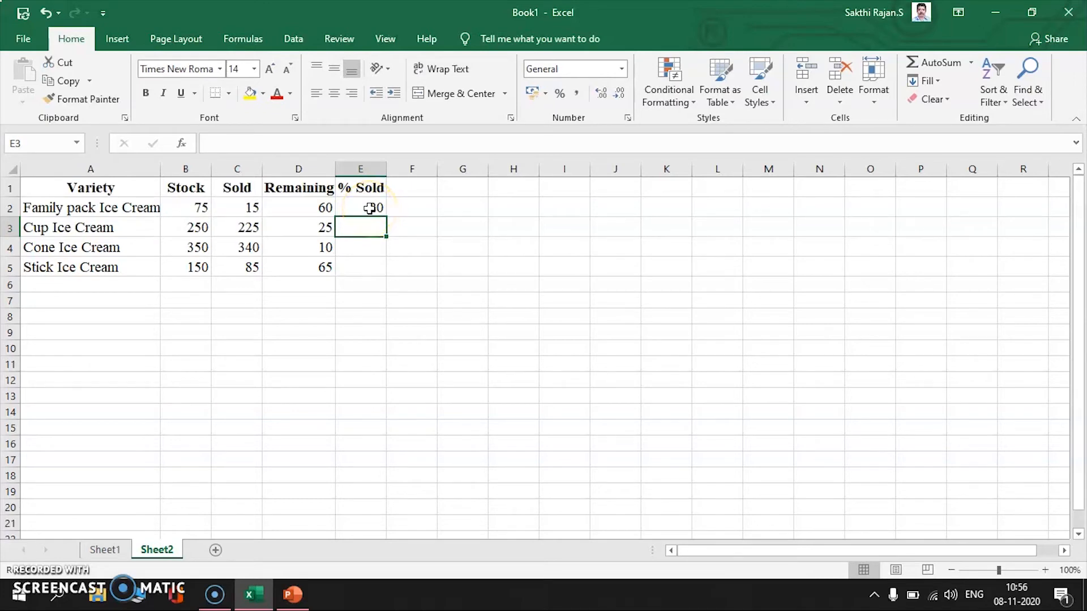
click(369, 208)
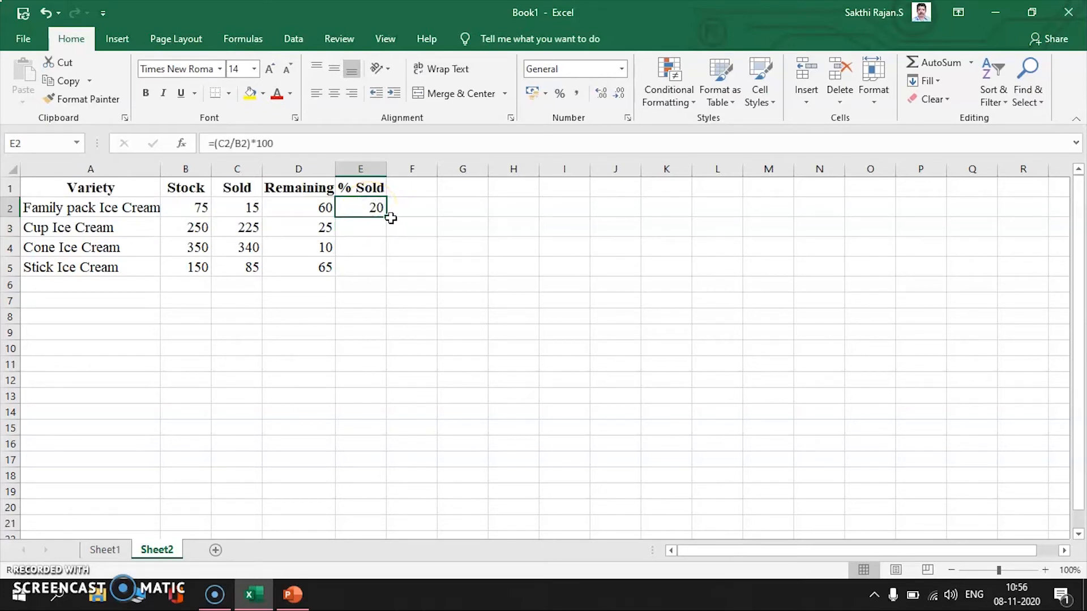
drag(387, 217, 386, 272)
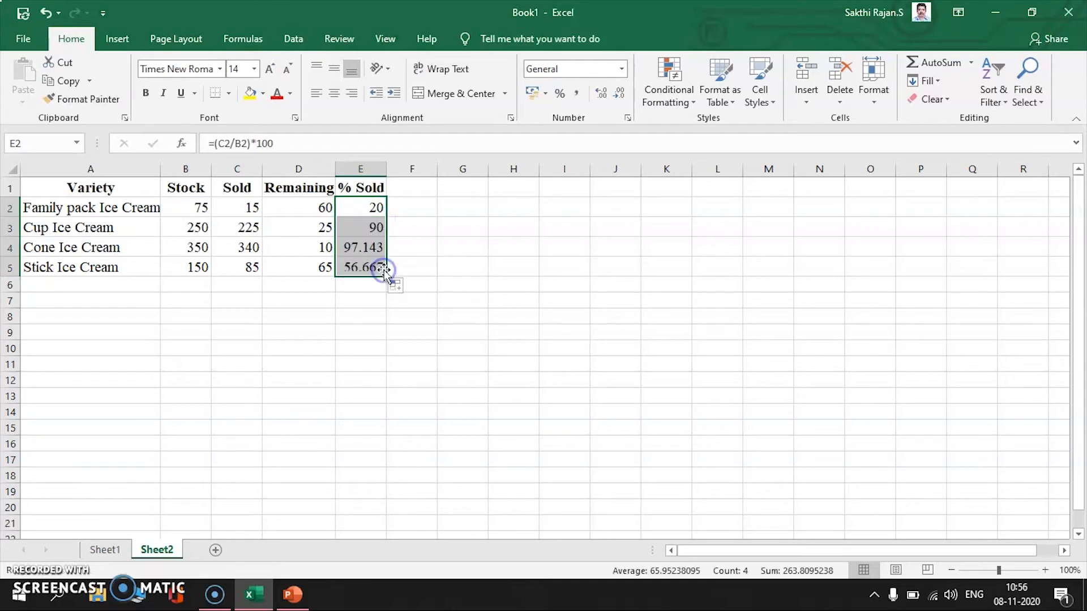
click(357, 288)
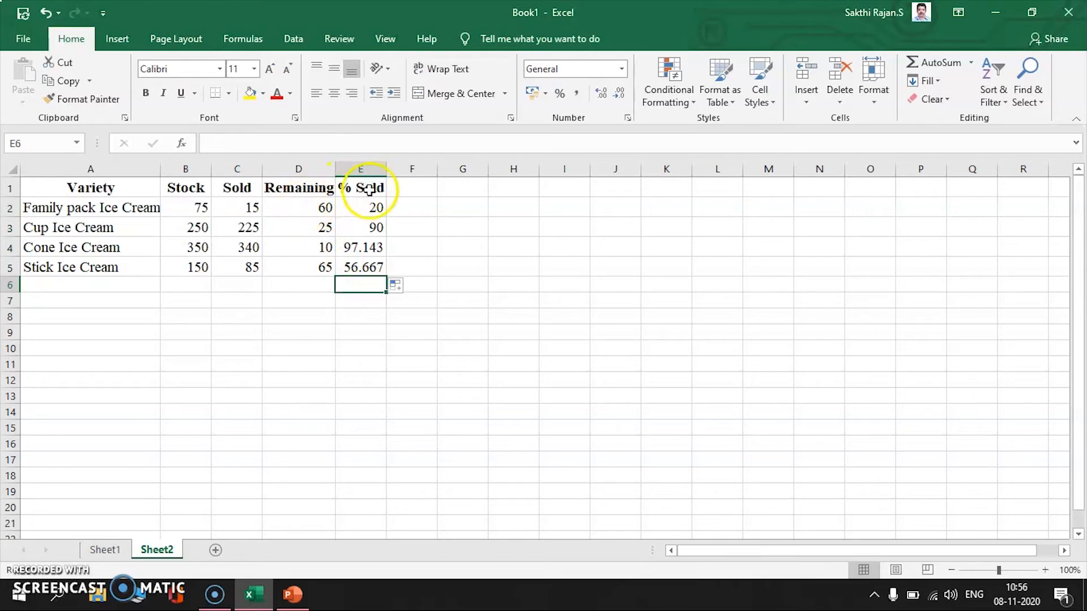
click(368, 209)
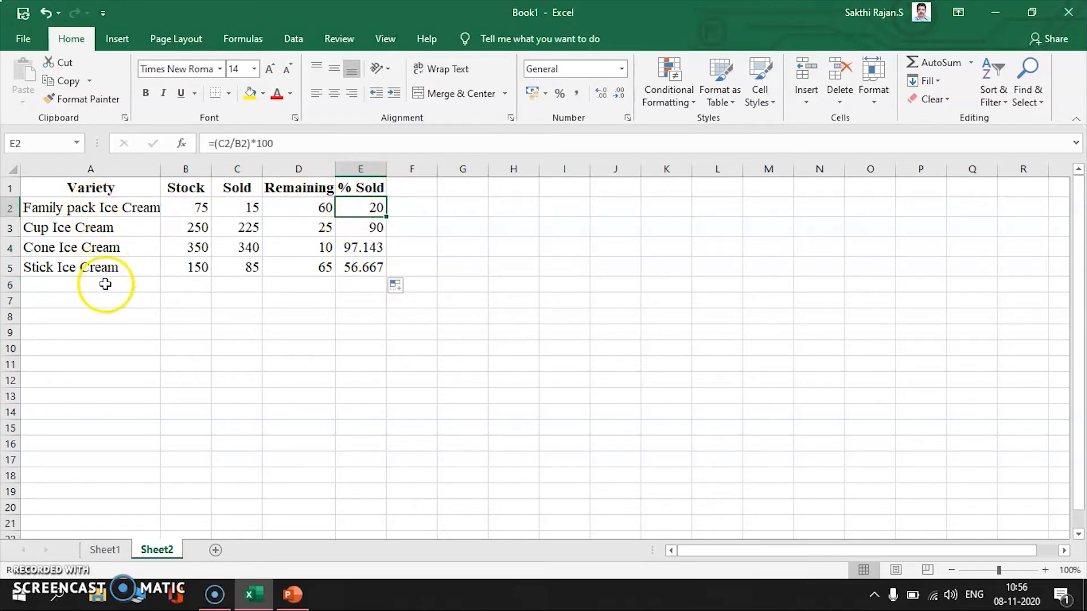
click(360, 295)
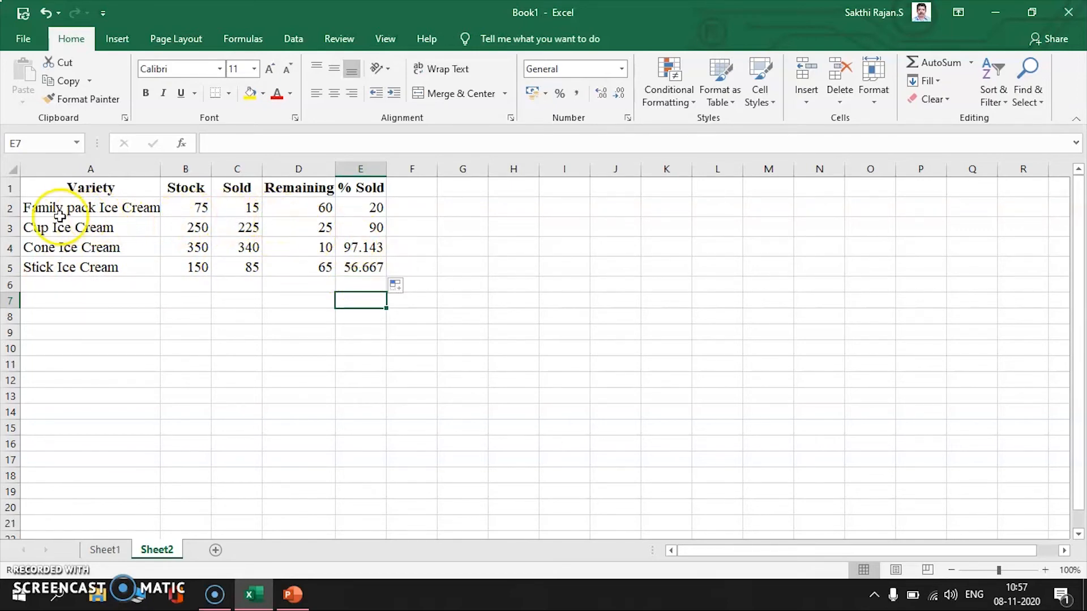
click(381, 210)
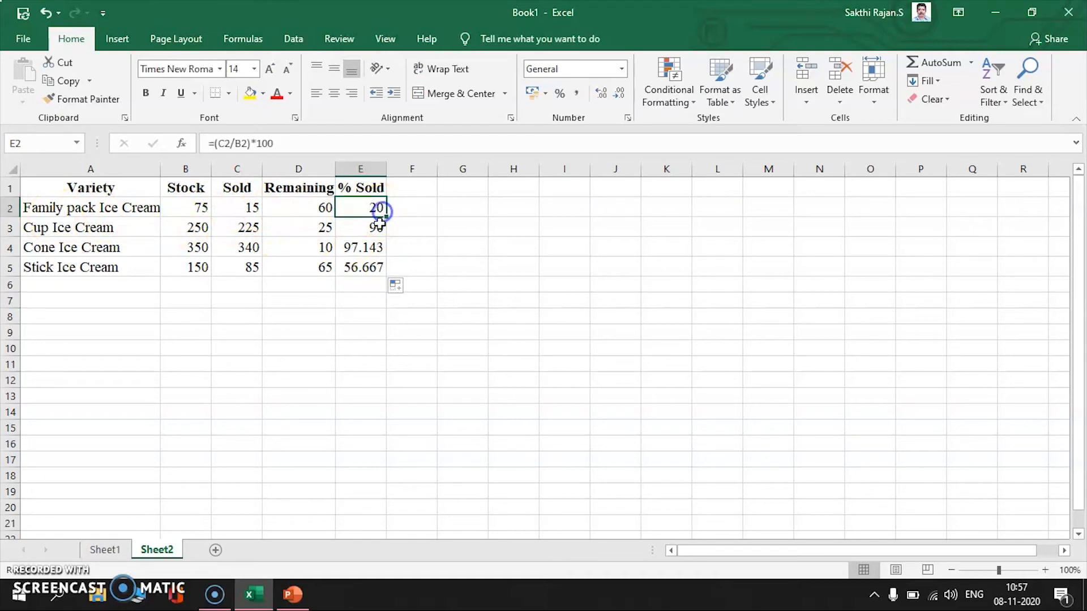
click(365, 253)
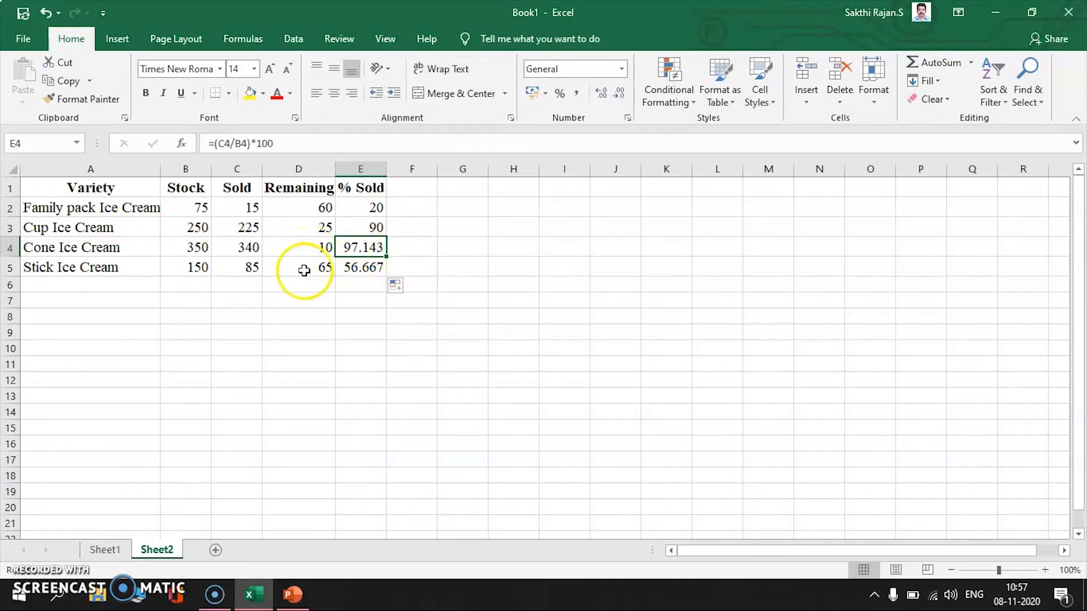
click(24, 579)
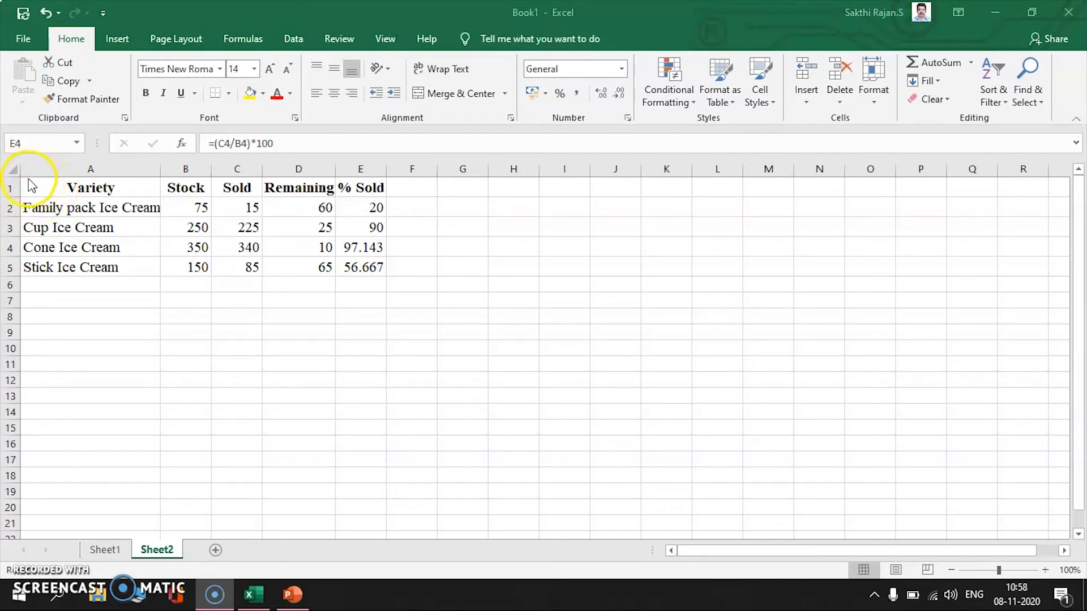
Insert an entire row above the header row that starts with Variety in A1
click(58, 187)
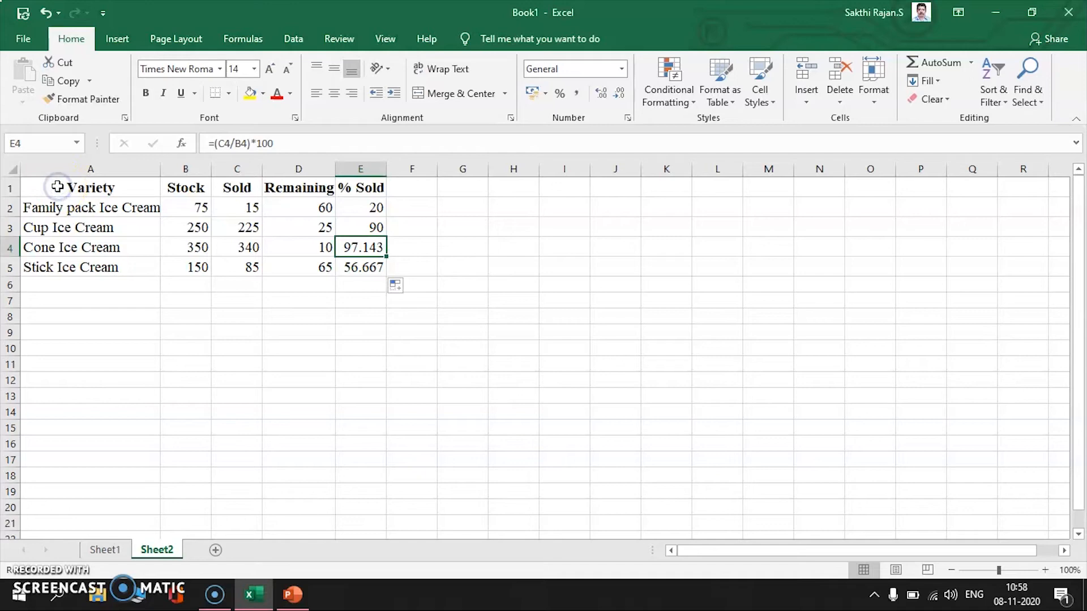
click(58, 187)
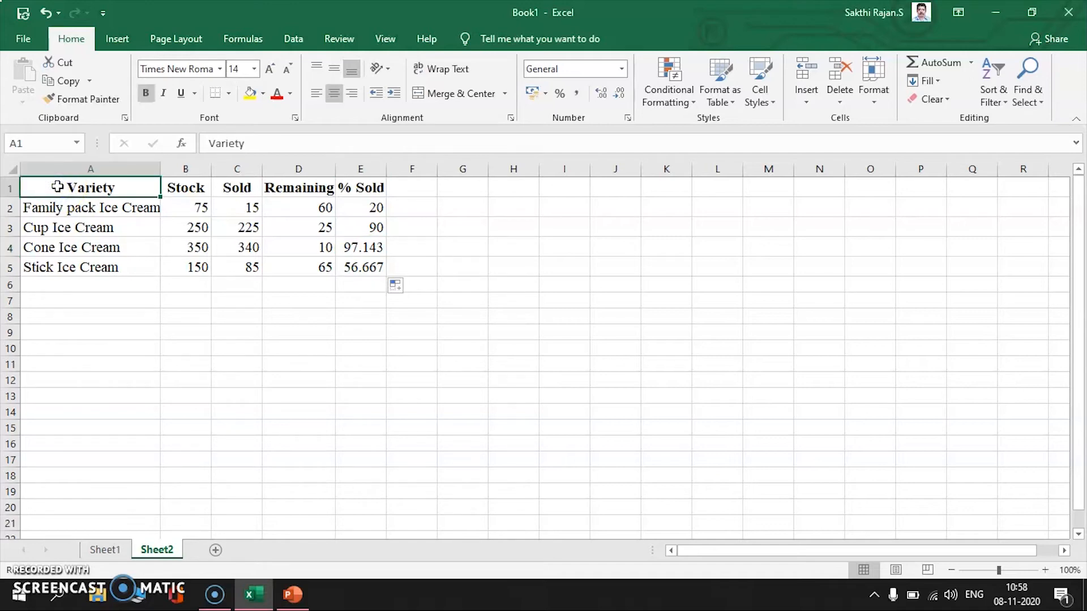
right_click(28, 181)
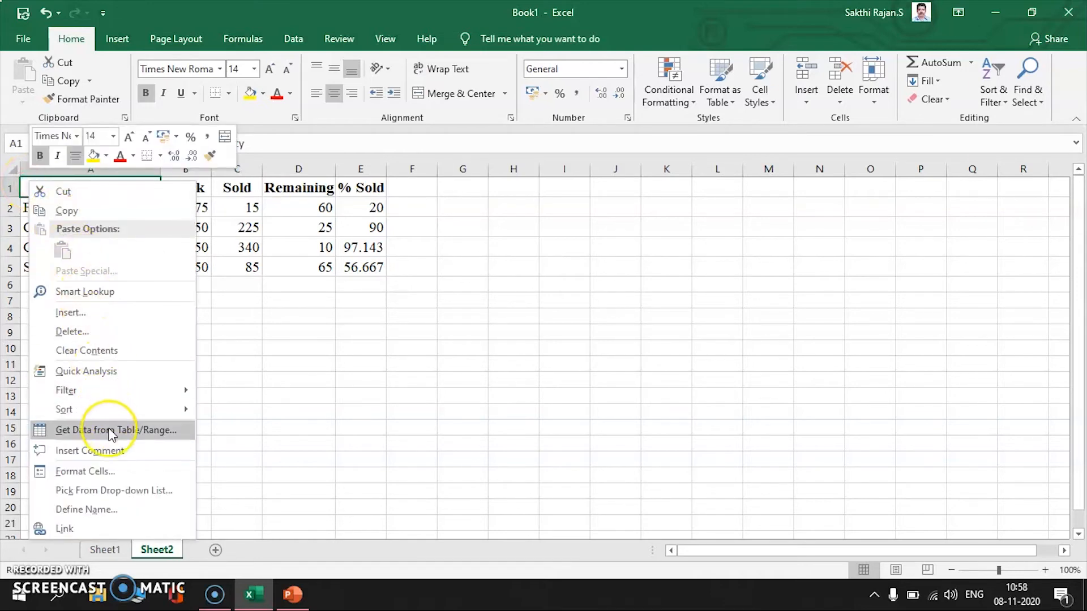
click(124, 313)
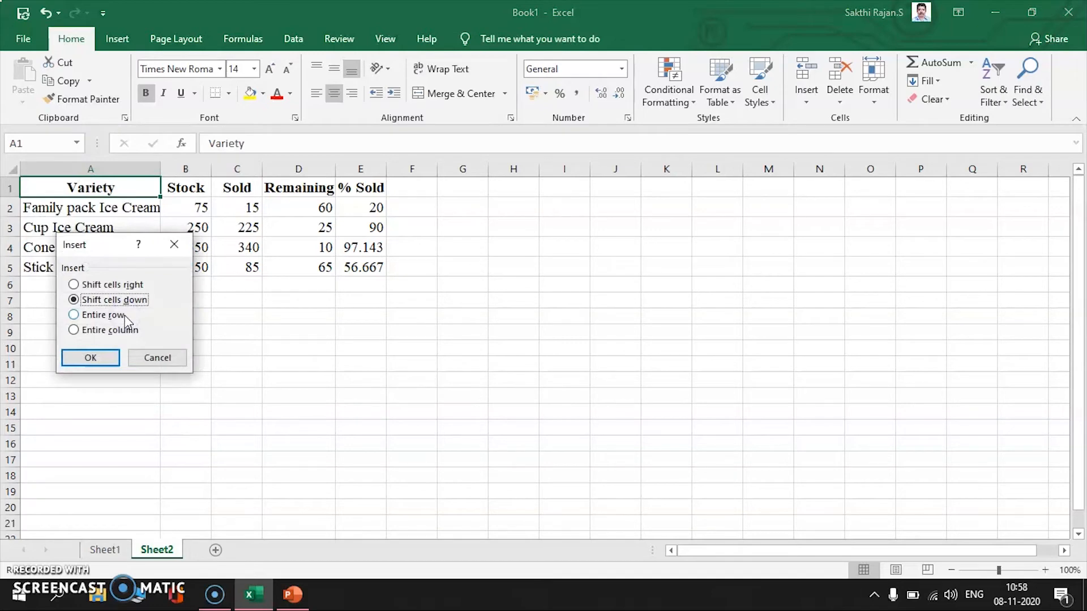
click(74, 315)
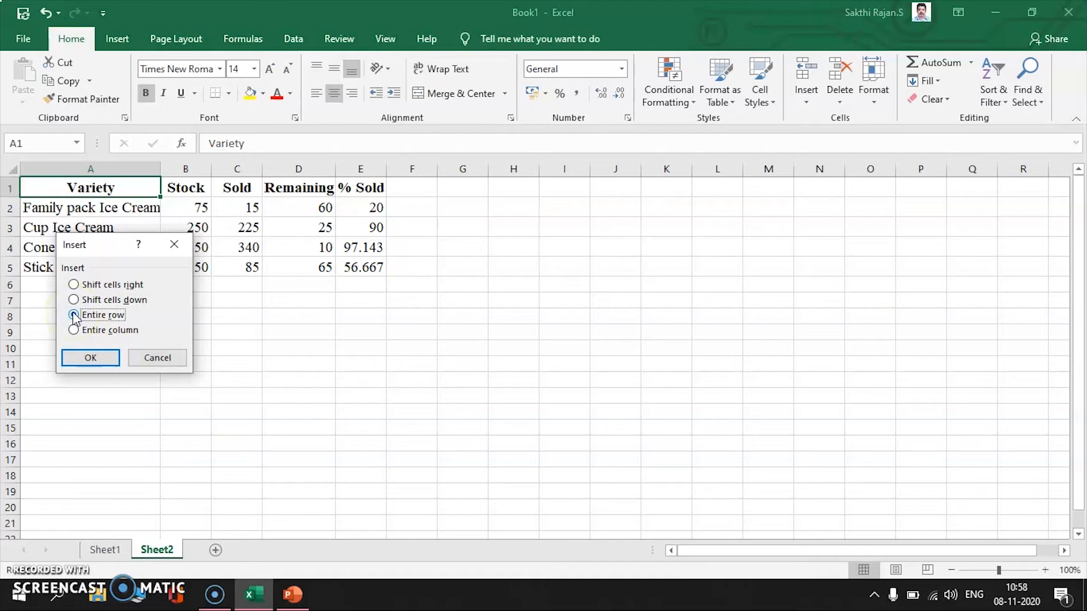
click(89, 360)
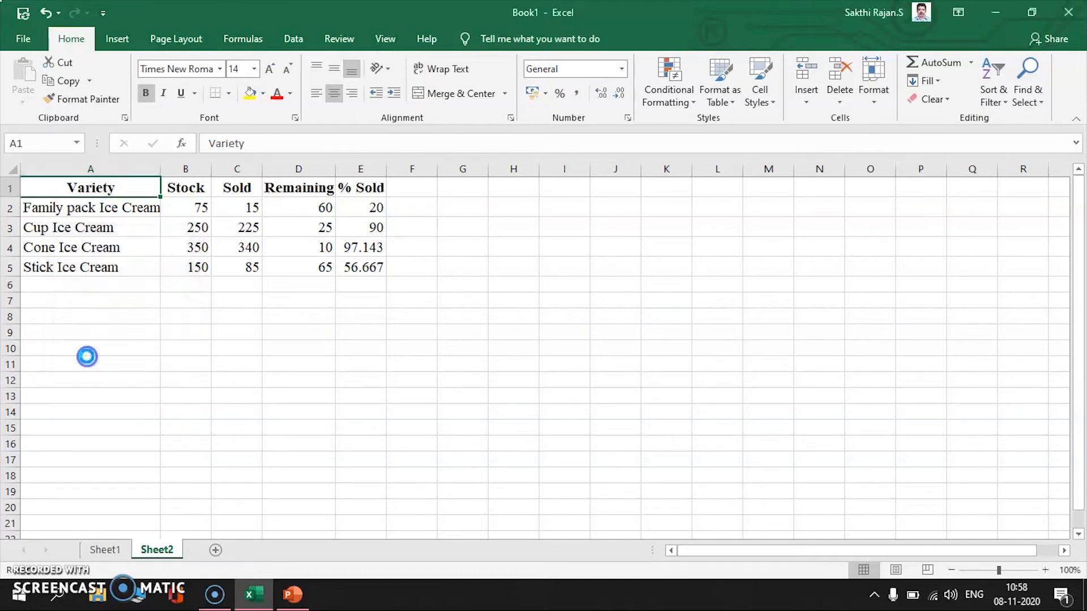
Enter the table title "Ice Cream Sale Data in a Month" in cell A1 of the new row
click(72, 187)
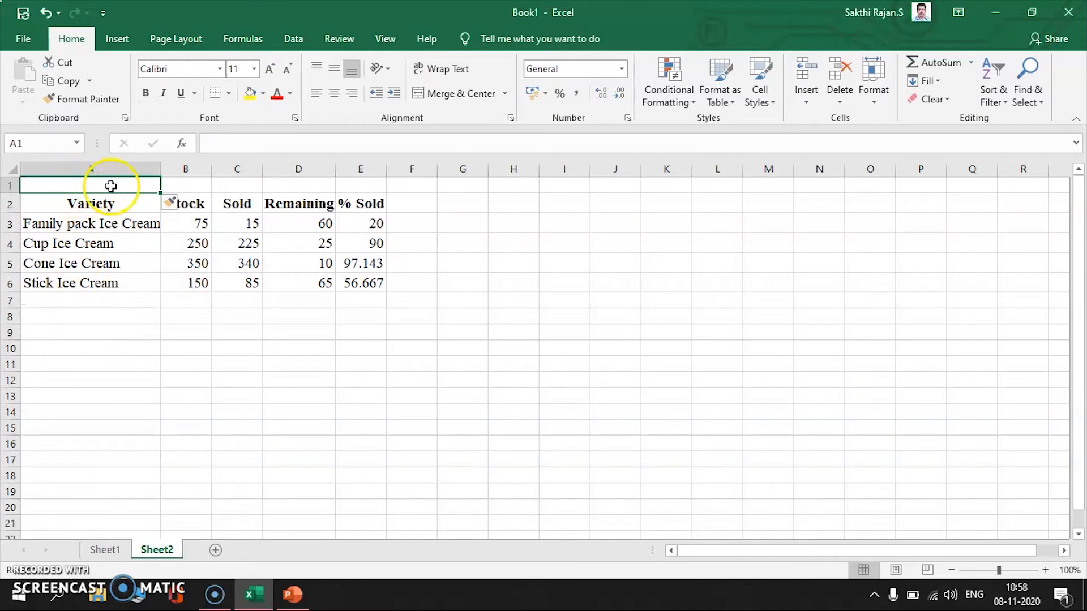
click(76, 185)
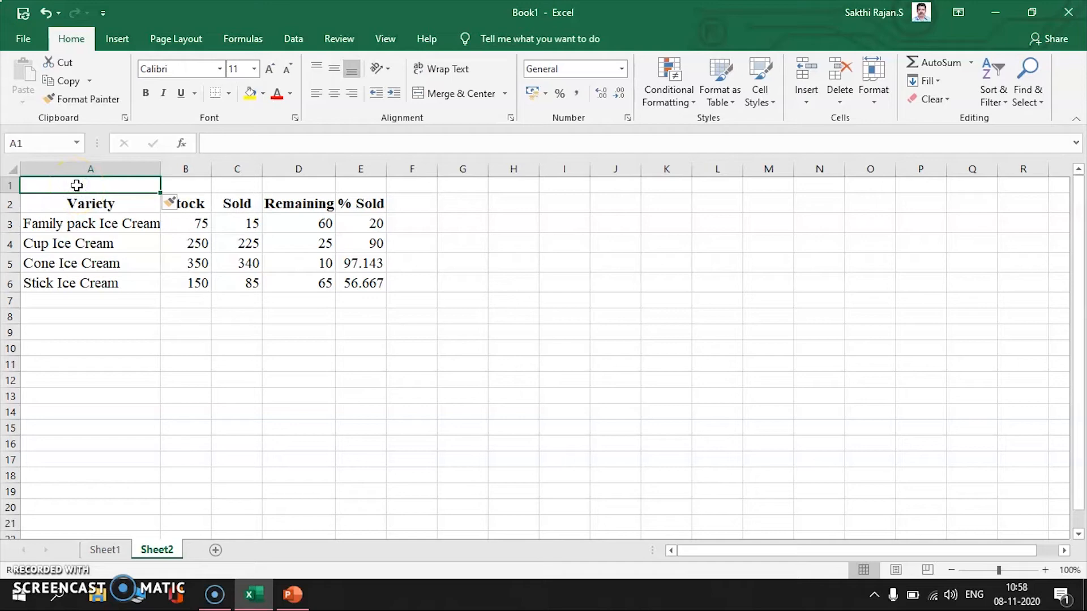
text(I)
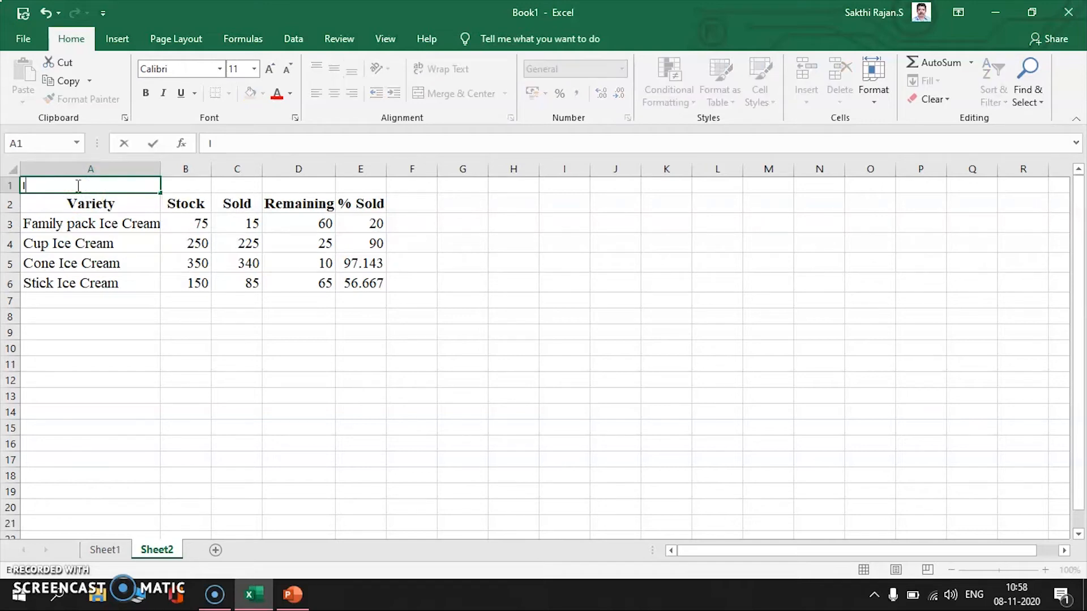
text(ce Cream Sale in a)
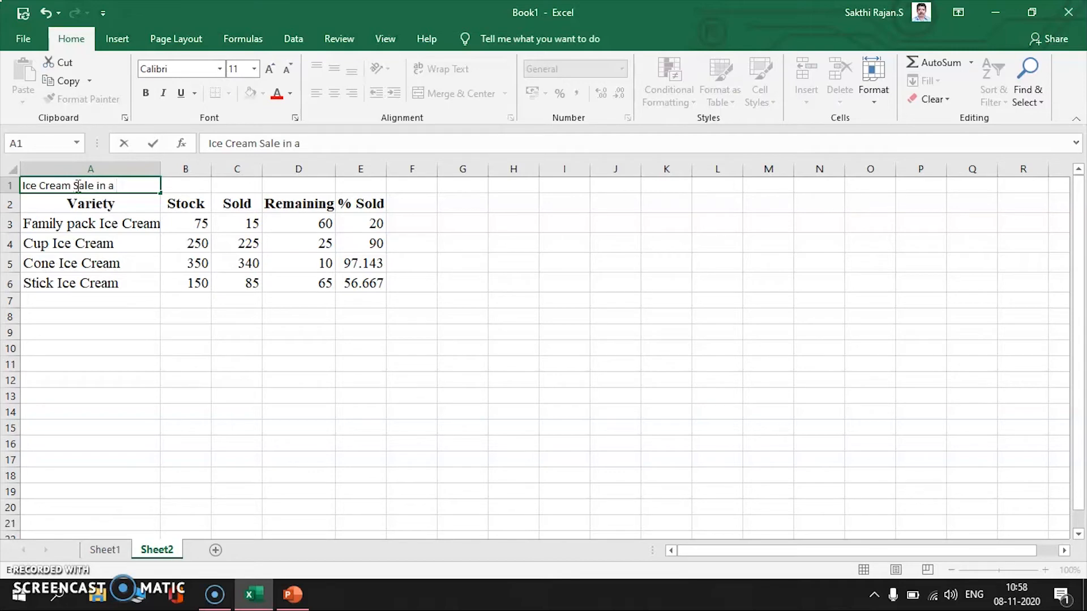
text(Month)
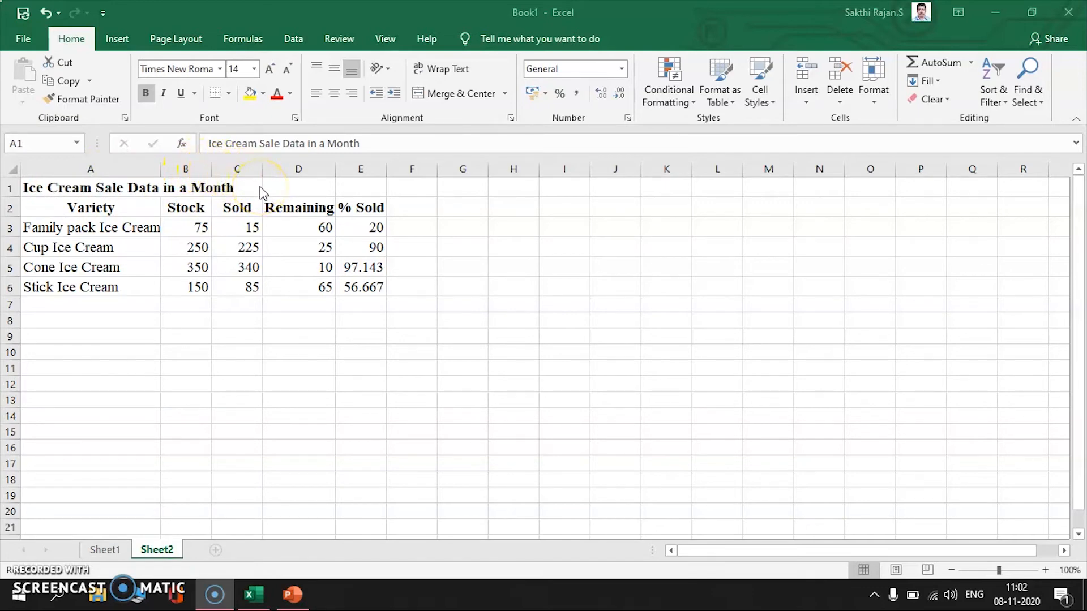
Merge and center the title across cells A1 to C1
click(27, 188)
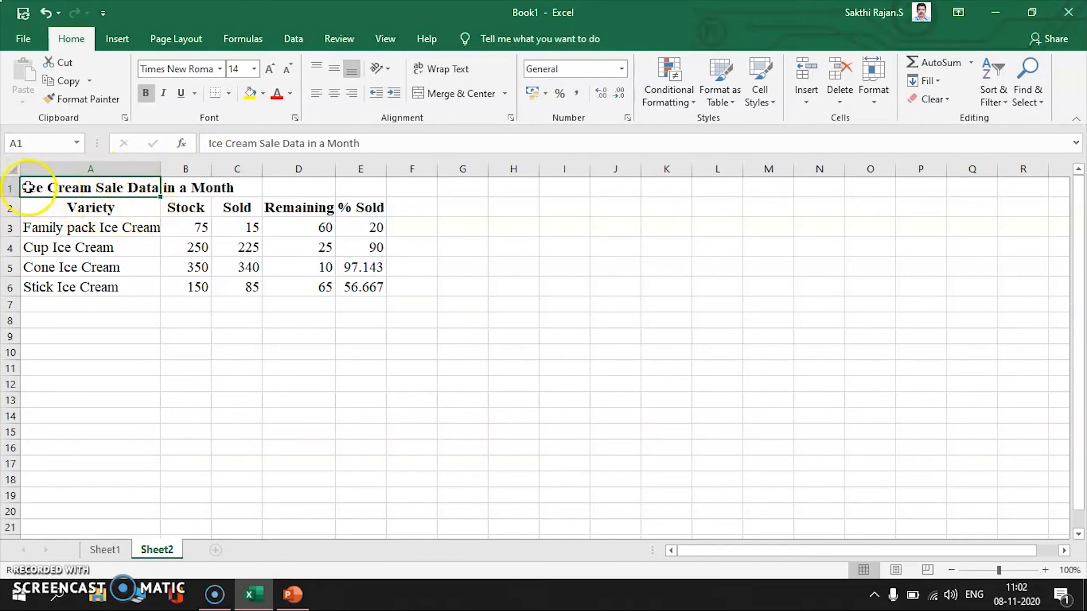
drag(30, 187, 222, 193)
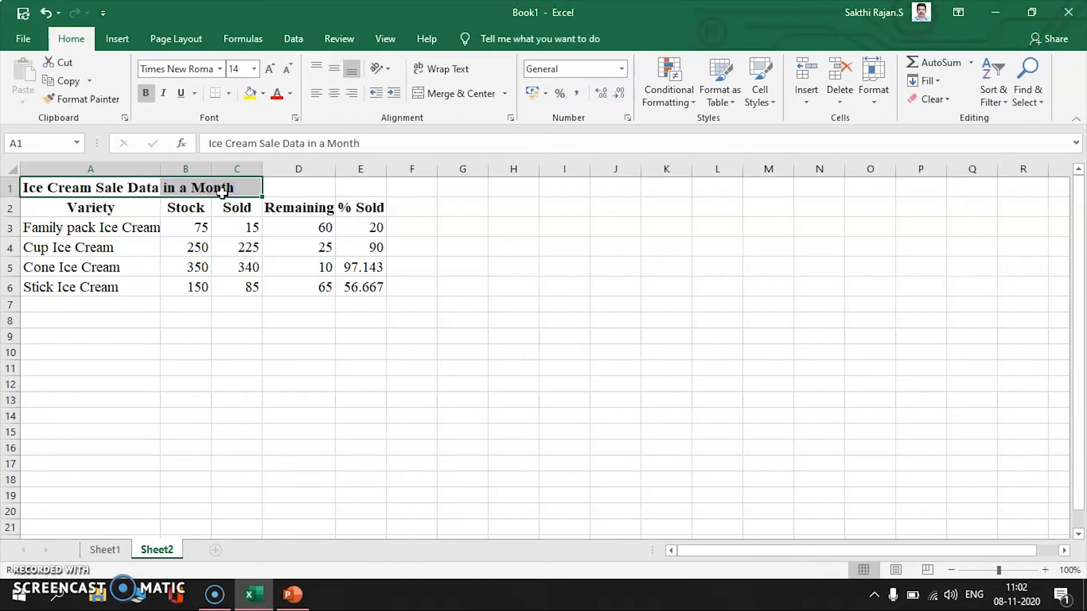
click(444, 98)
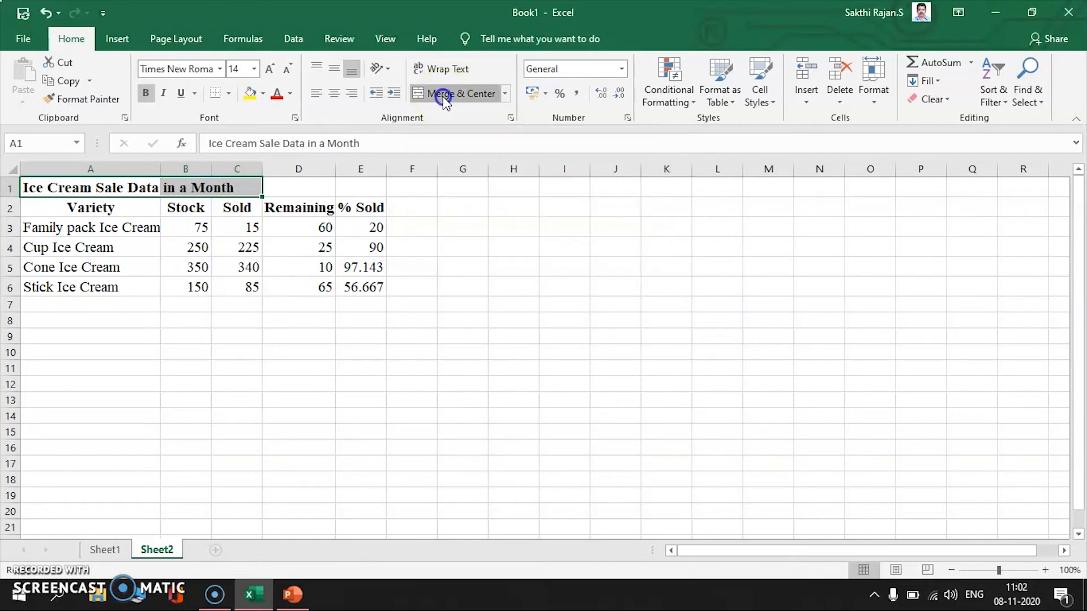
click(283, 185)
click(104, 190)
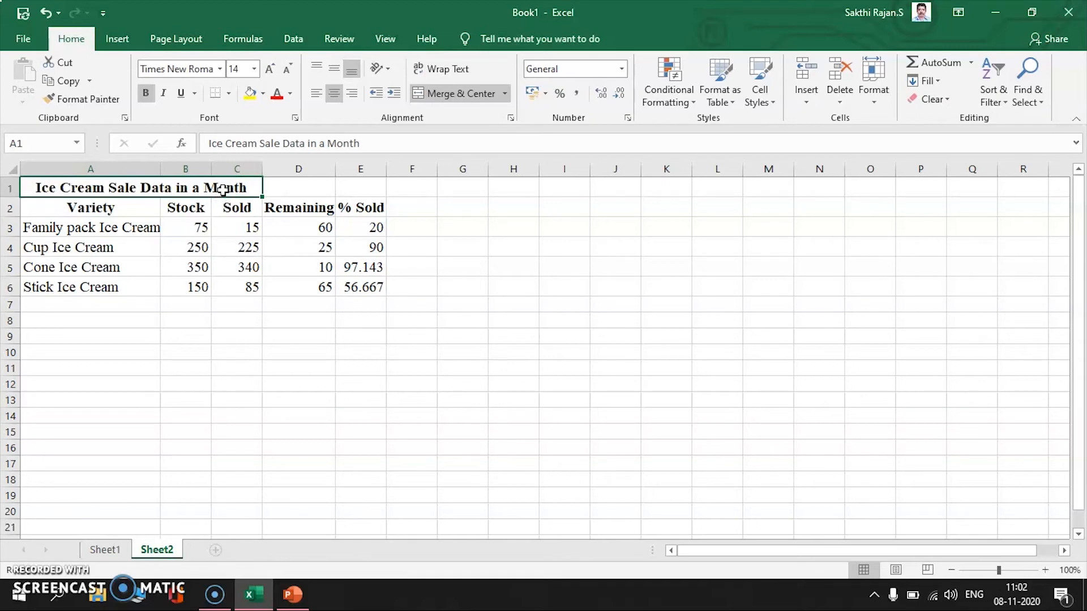
click(33, 588)
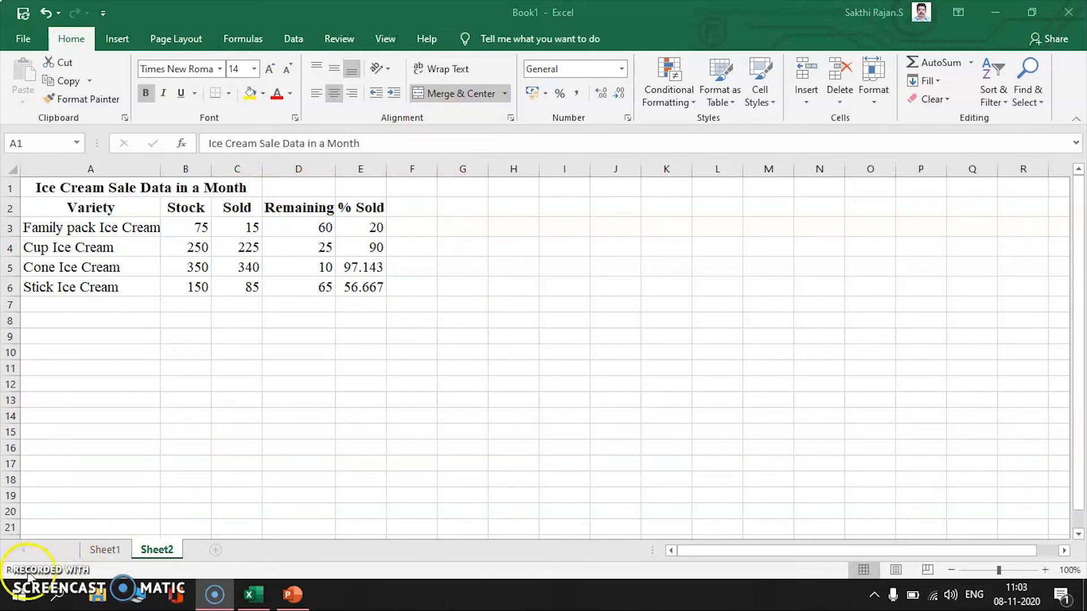
Replace the % Sold header in cell E2 with "Percentage"
click(374, 207)
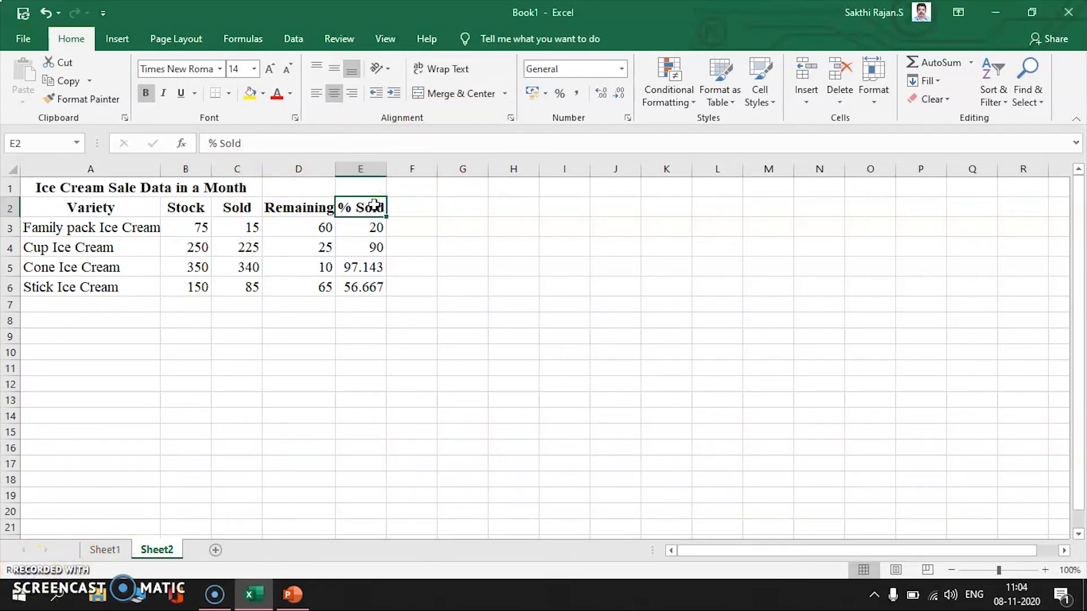
key(BackSpace)
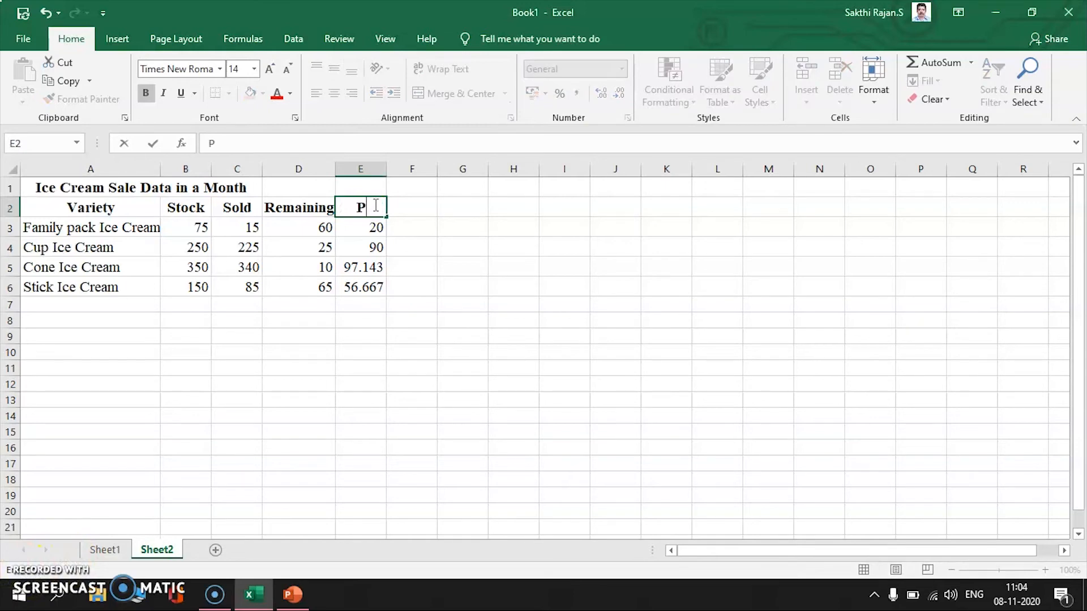
text(Percentage)
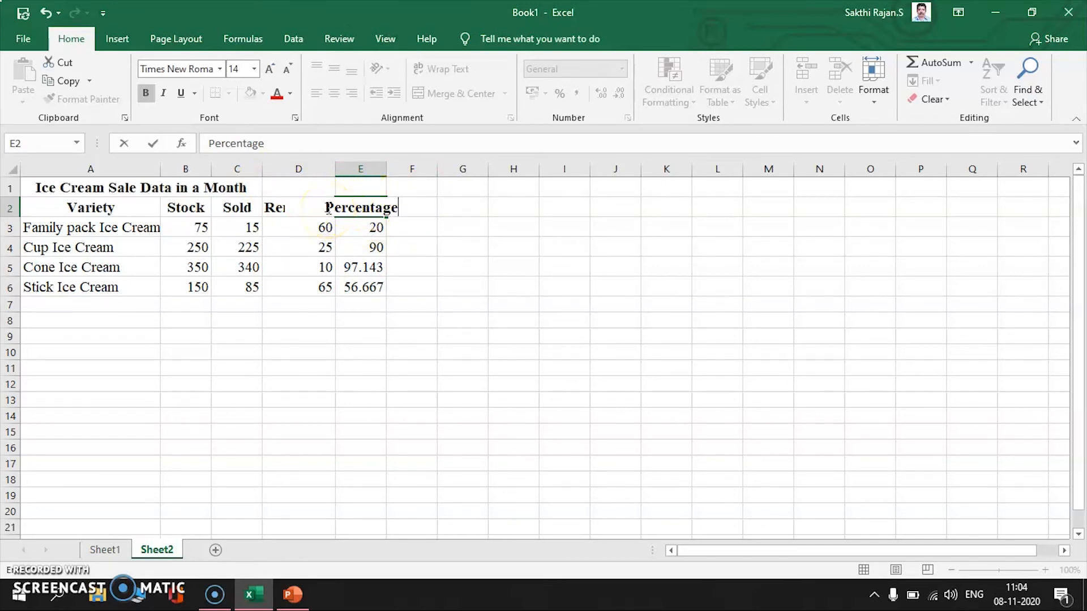
drag(328, 206, 399, 209)
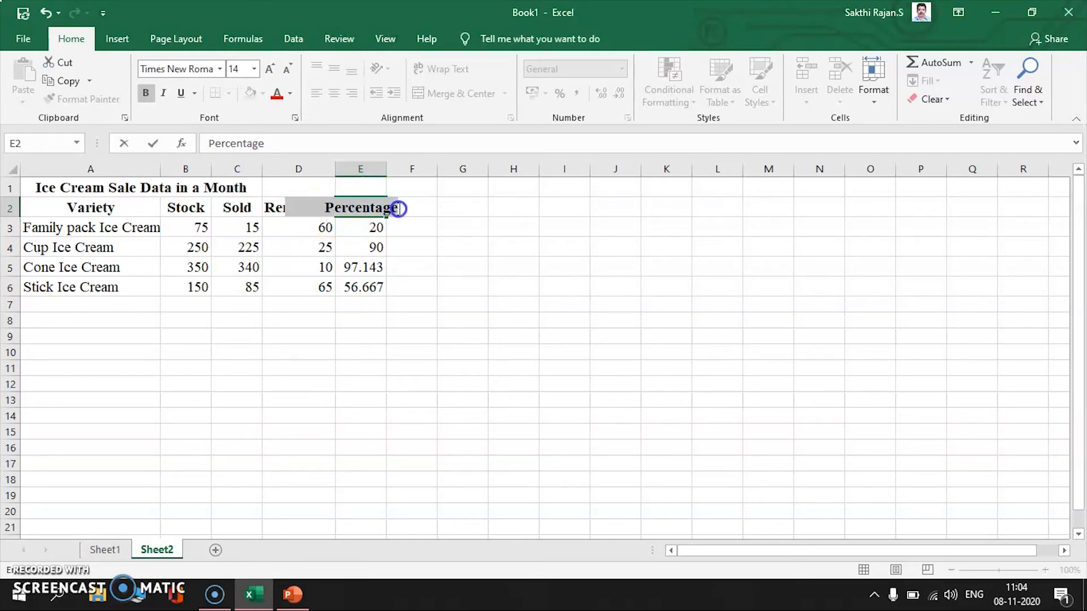
right_click(368, 200)
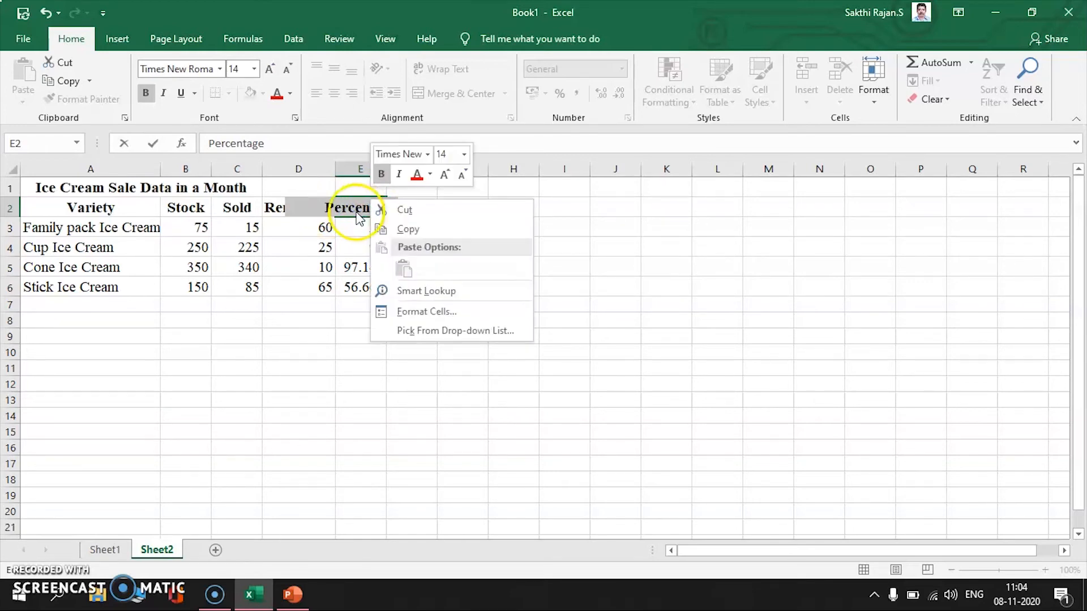
click(426, 311)
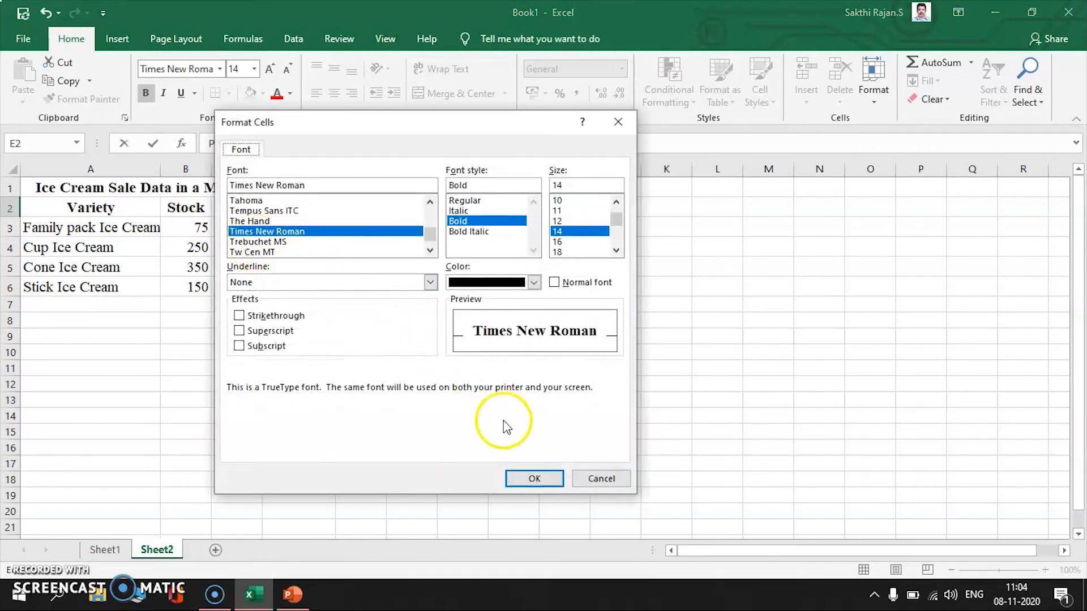
click(564, 482)
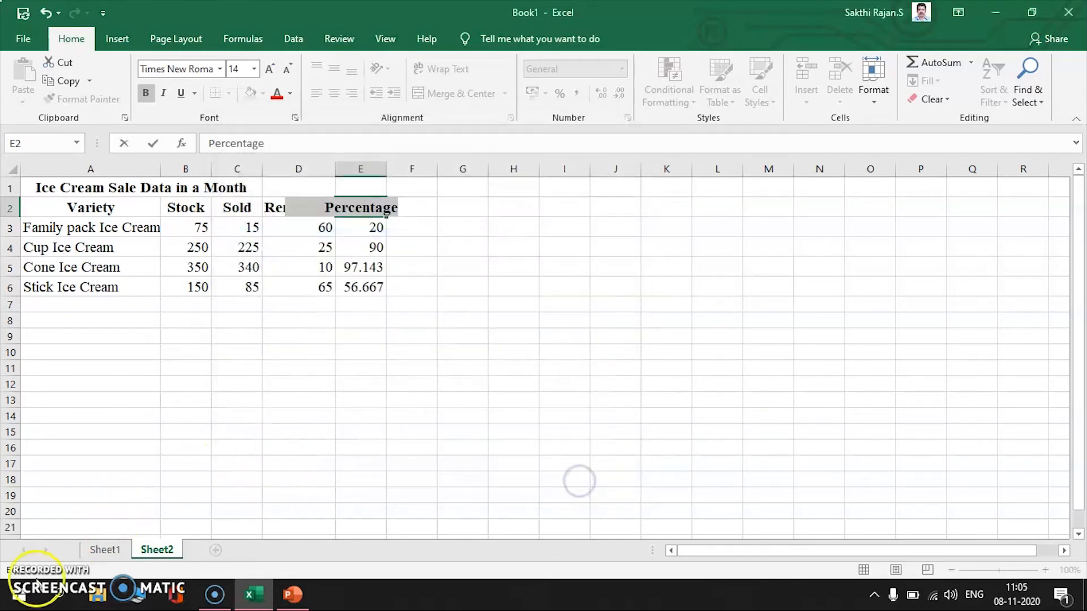
Apply Shrink to fit to the Percentage header in E2, and undo that formatting
right_click(373, 210)
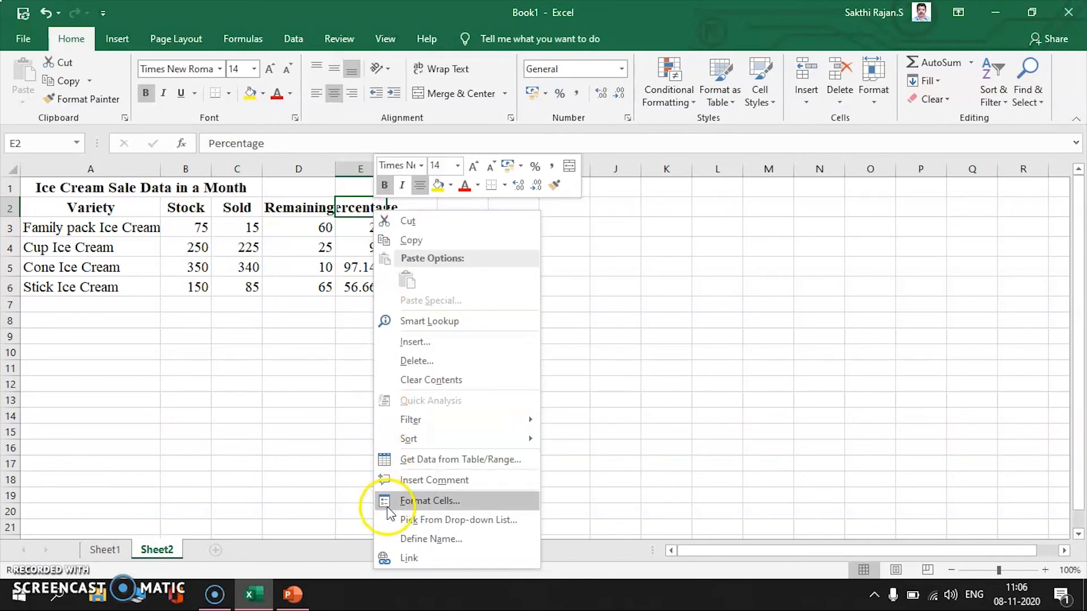
click(412, 509)
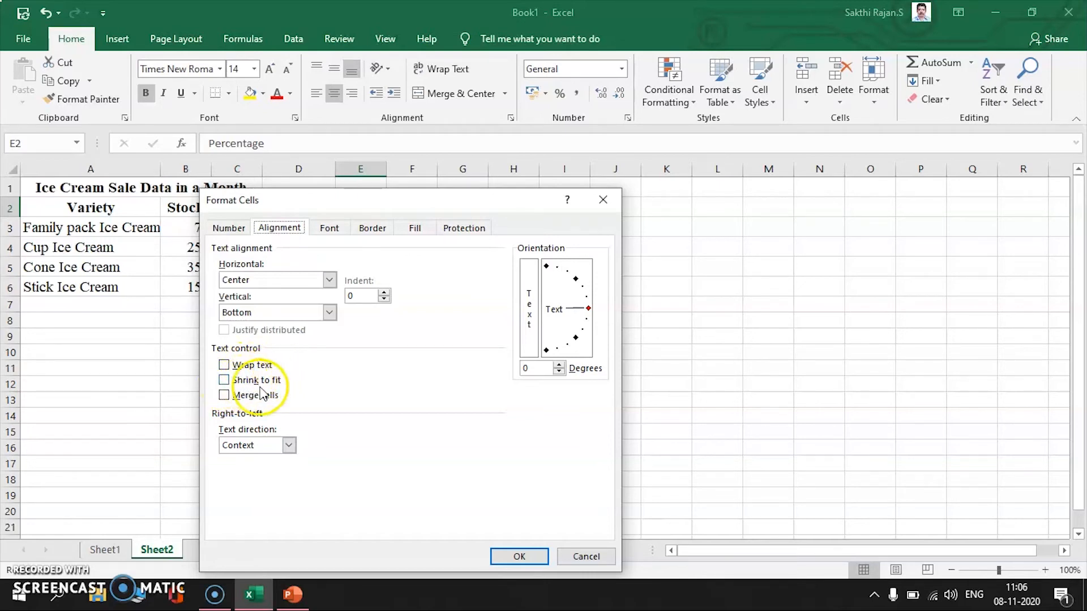
click(280, 397)
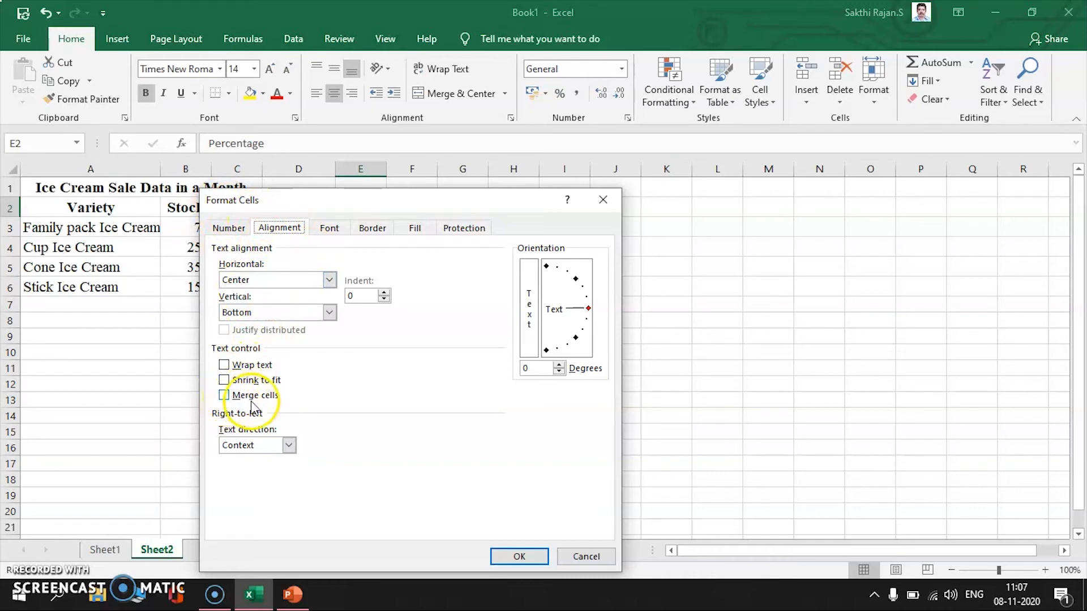
click(225, 381)
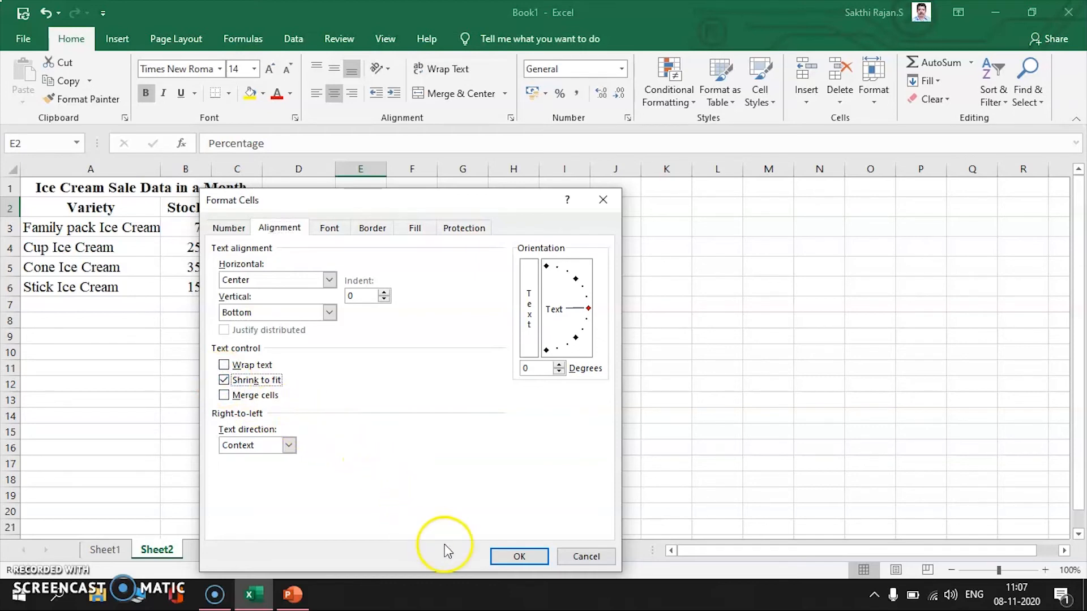
click(513, 556)
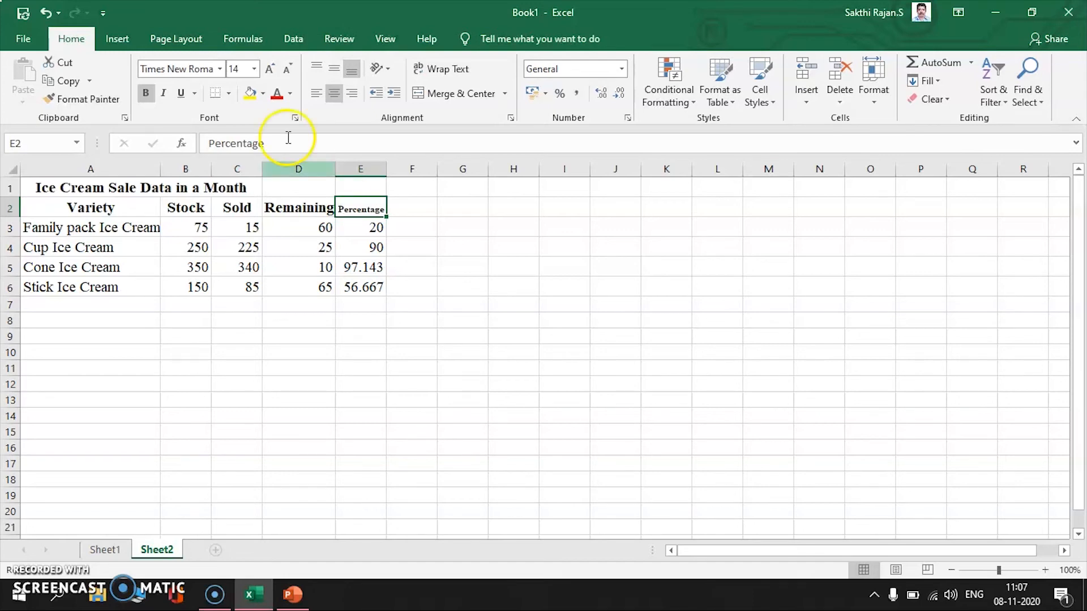
click(44, 16)
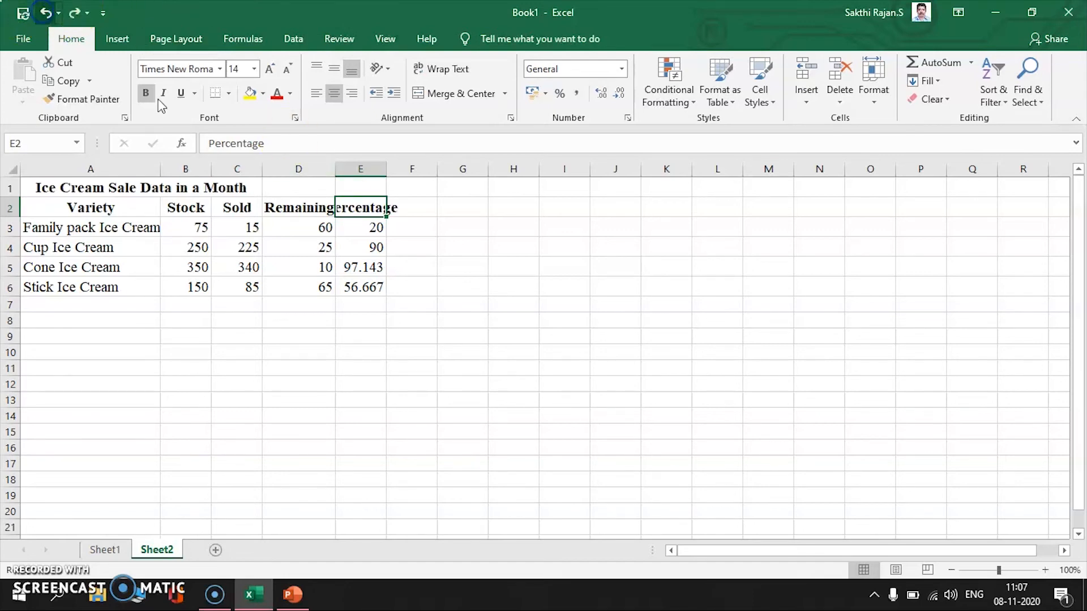
Turn on text wrapping for the Percentage header in cell E2
right_click(373, 208)
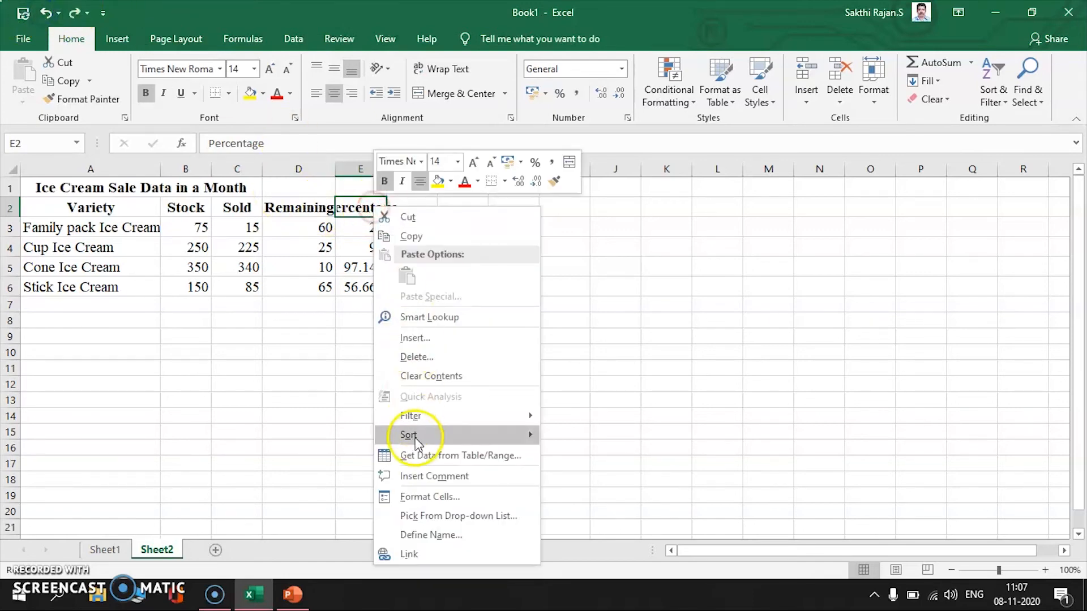
click(424, 496)
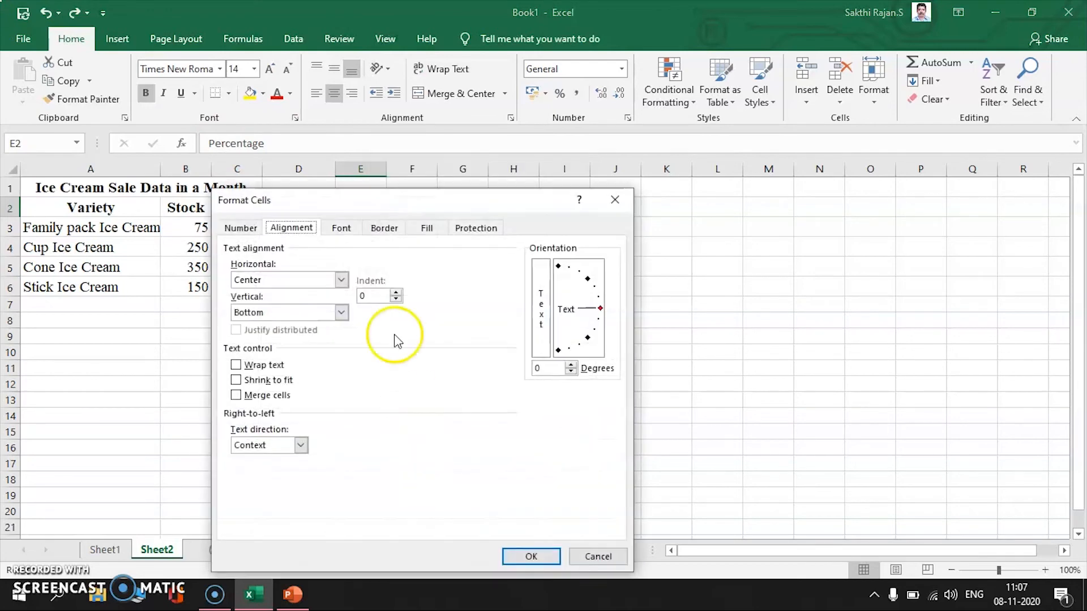
click(236, 365)
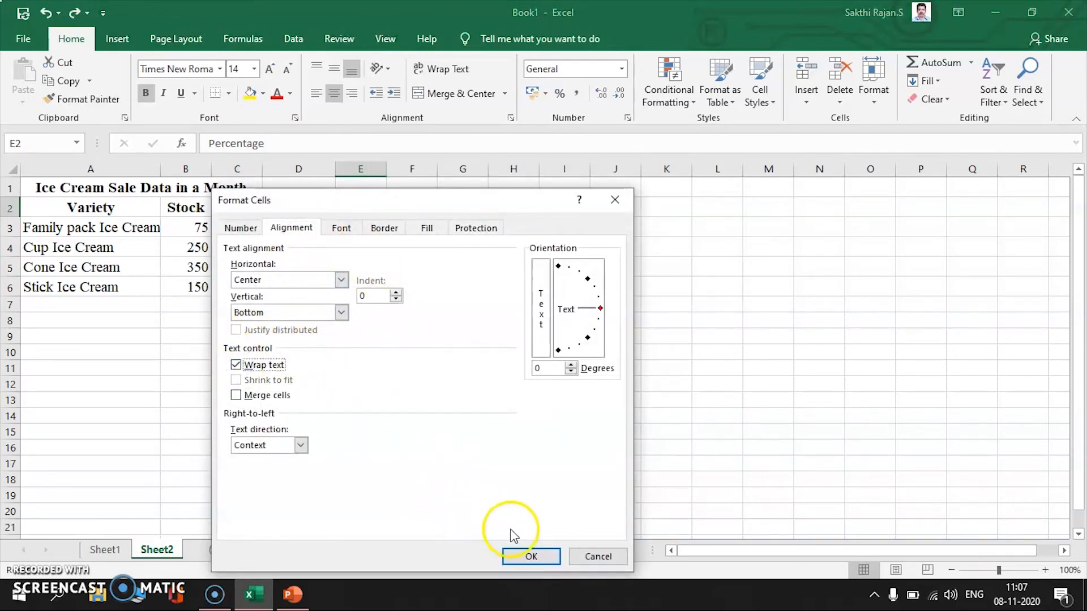
click(524, 555)
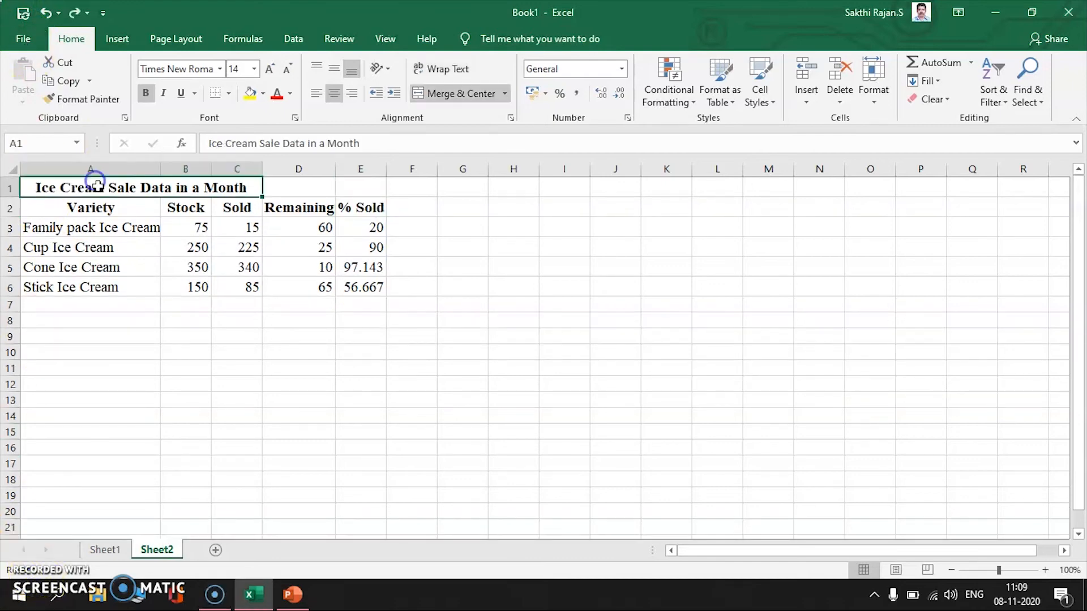
Open the print settings with the ice cream table A1:E6 selected and choose A4 as the paper size
drag(97, 185, 368, 291)
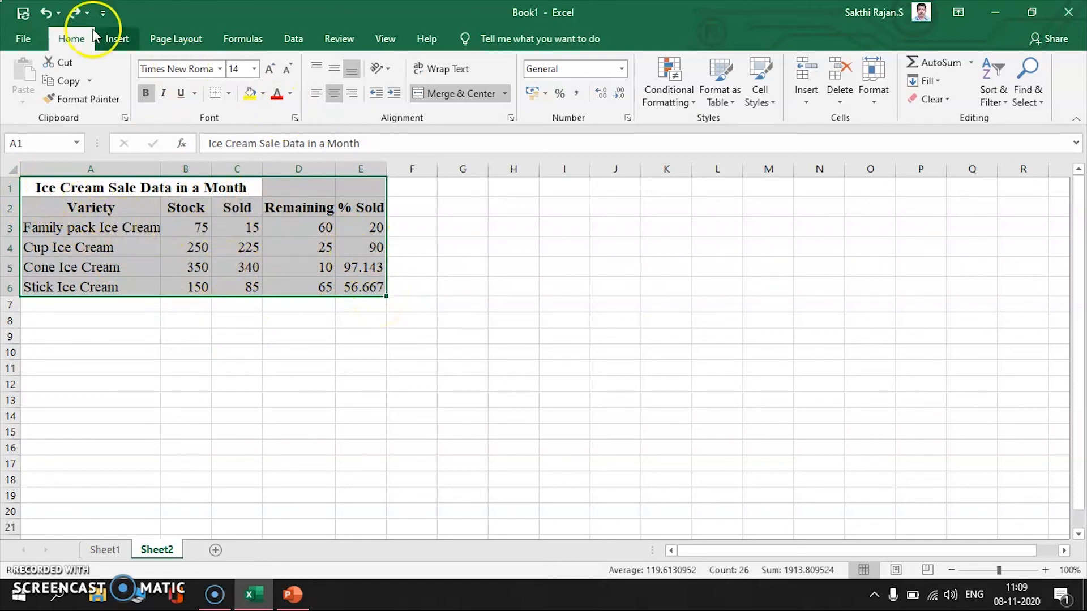
click(34, 43)
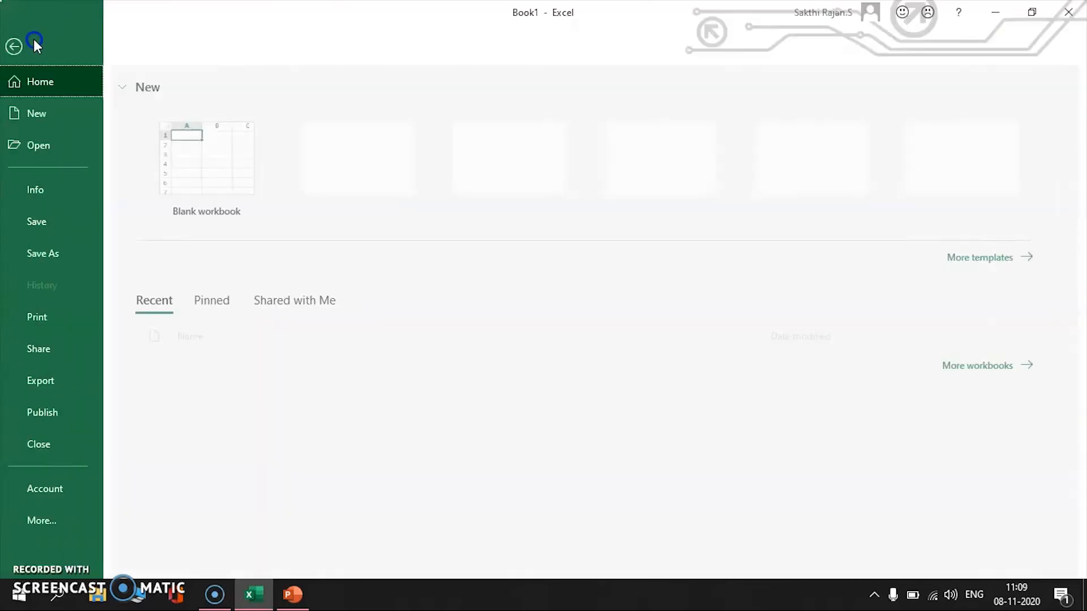
click(49, 318)
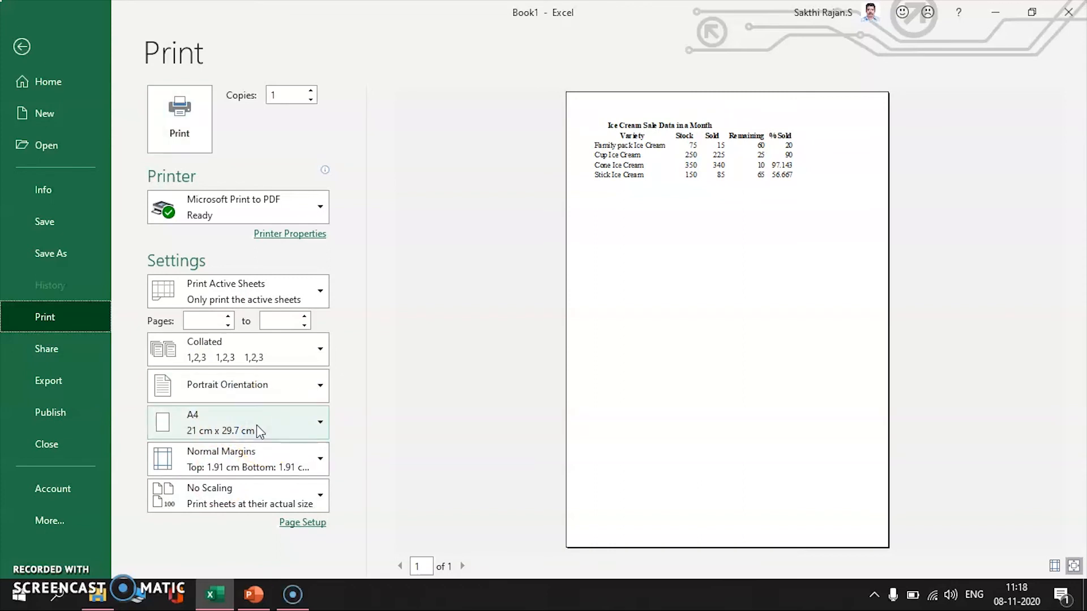
click(257, 426)
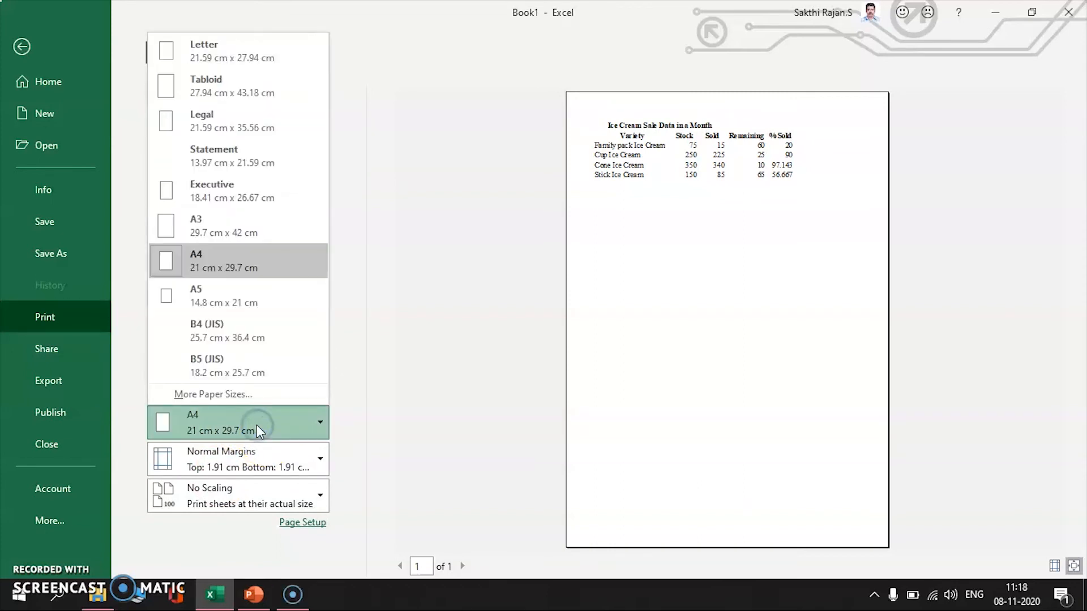
click(275, 262)
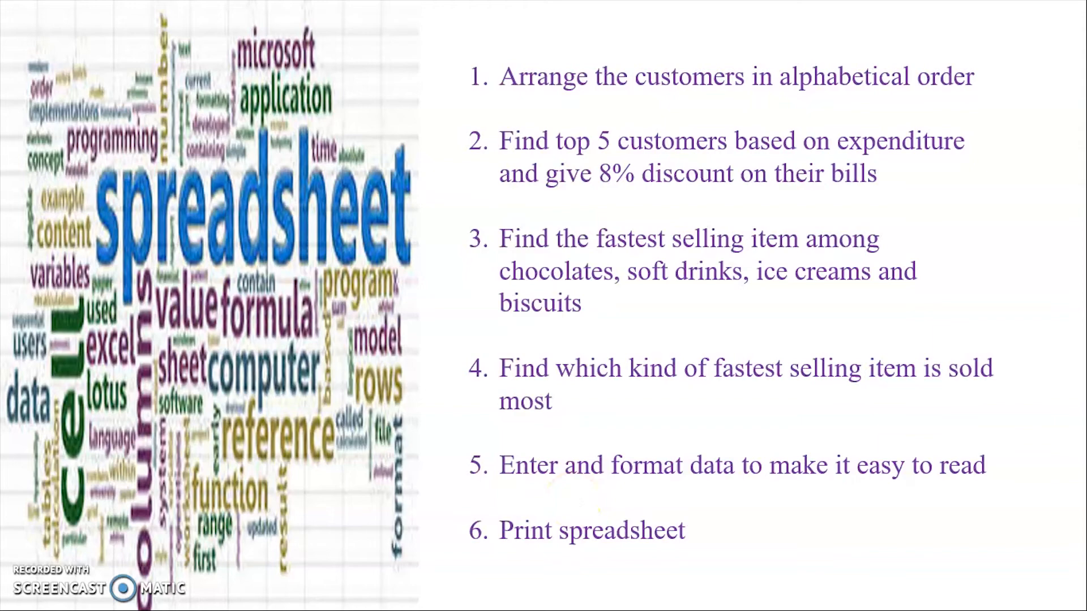
key(Right)
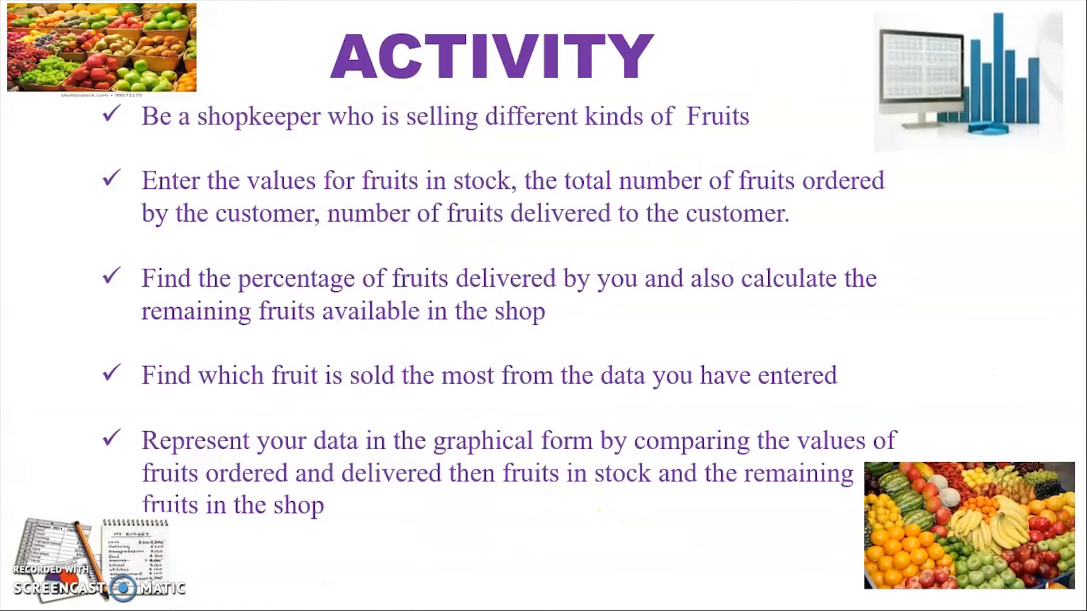